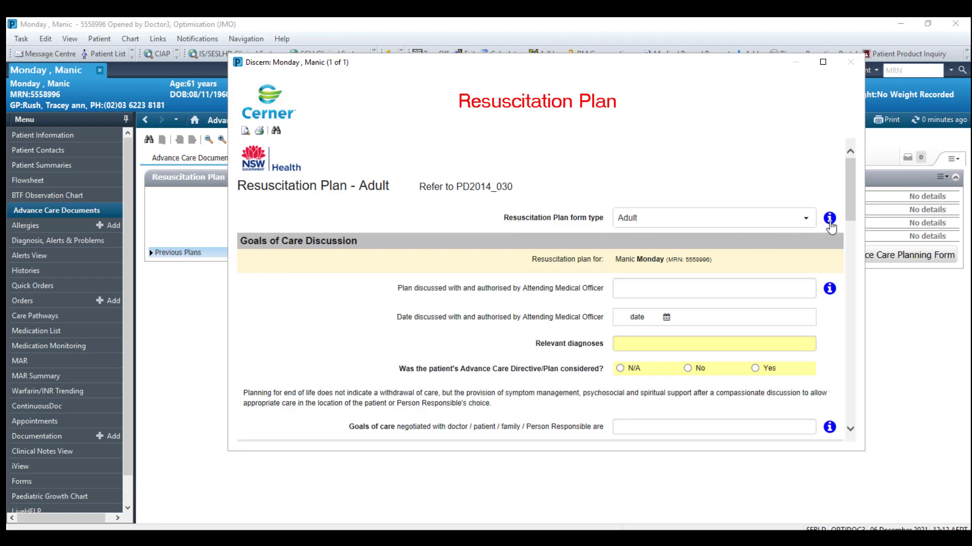
Open a blank Discern Resuscitation Plan - Adult form from the Resuscitation Plan component.
mouse_move(830, 226)
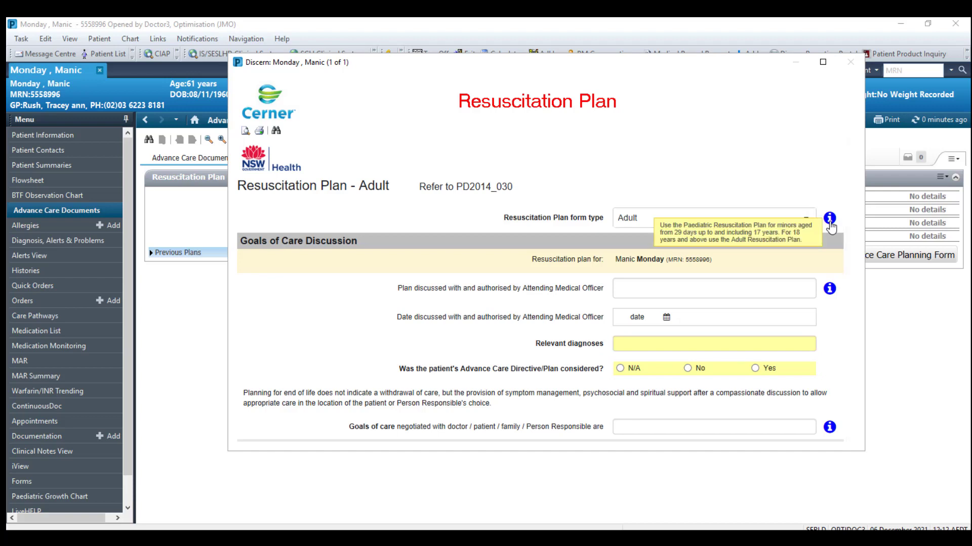
Enter COPD as the relevant diagnosis and mark the advance care directive as considered (Yes).
scroll(638, 293, "down", 1)
left_click(633, 299)
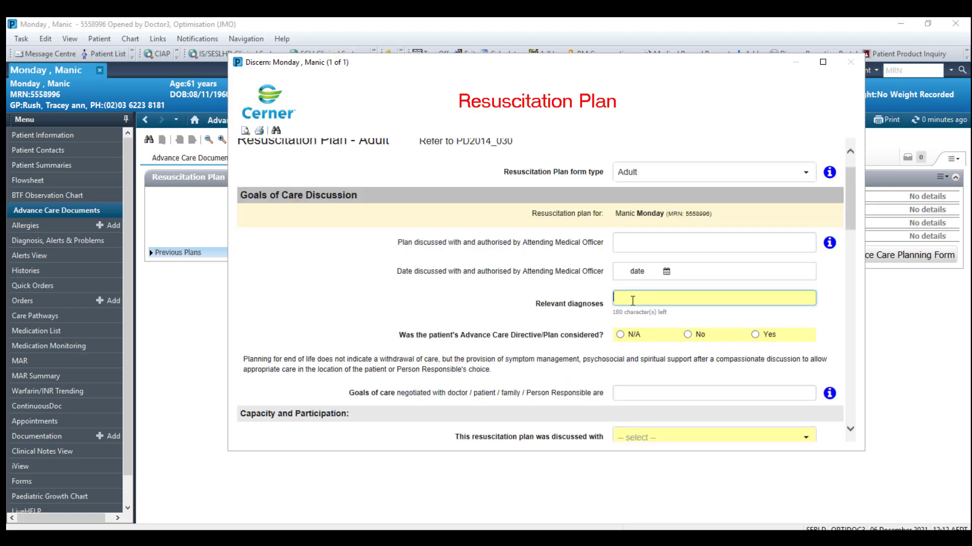
type("CP")
key("BackSpace")
key("BackSpace")
key("BackSpace")
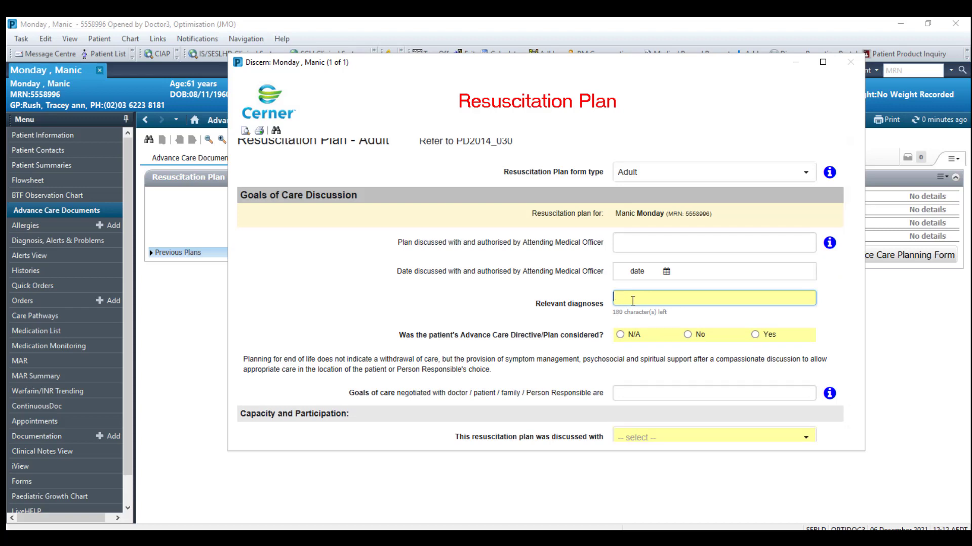
type("COPD")
left_click(711, 322)
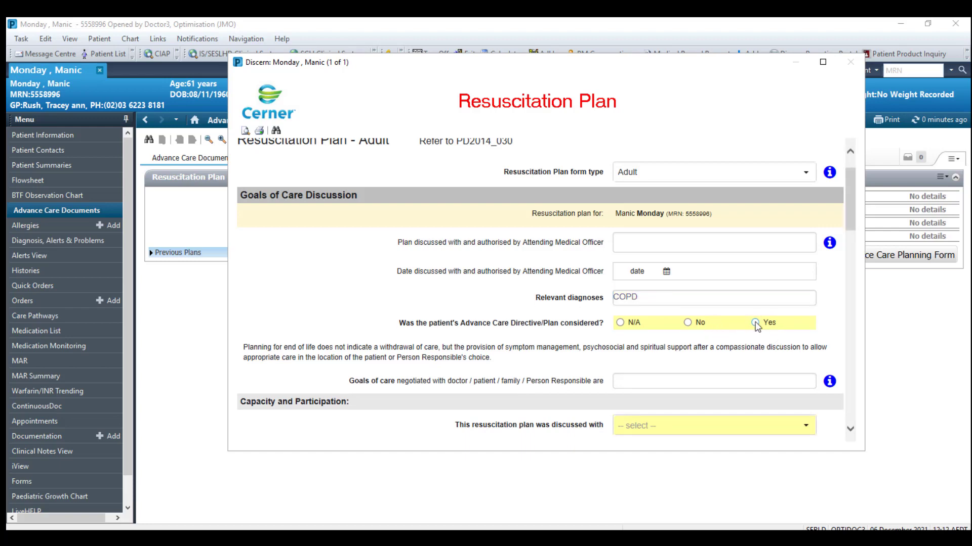
left_click(755, 322)
Set the goals of care to Comfort.
scroll(757, 358, "down", 1)
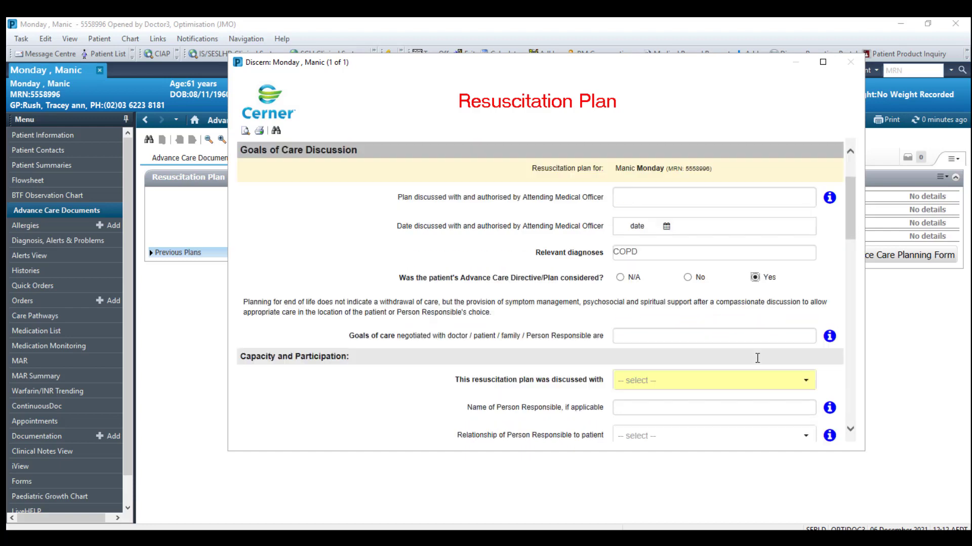
left_click(636, 287)
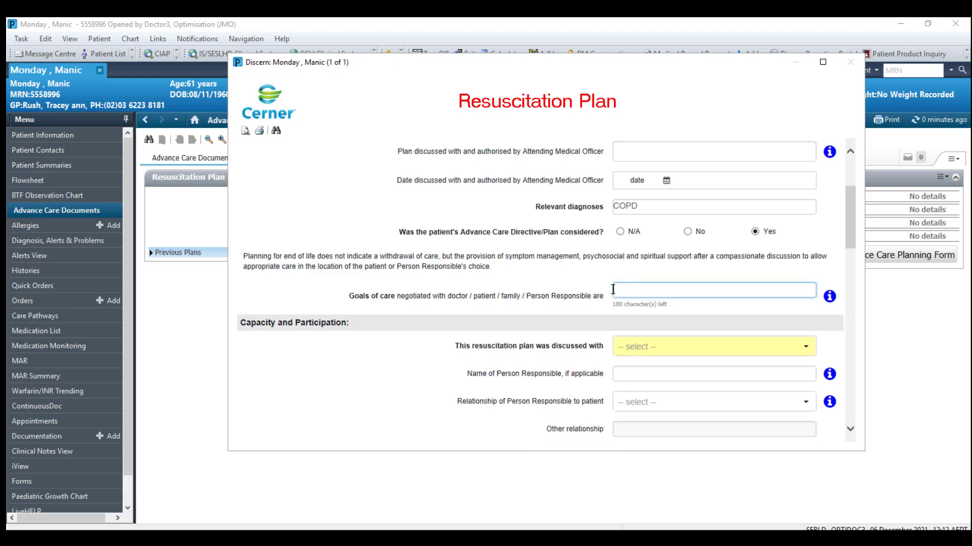
type("Comfort")
left_click(839, 350)
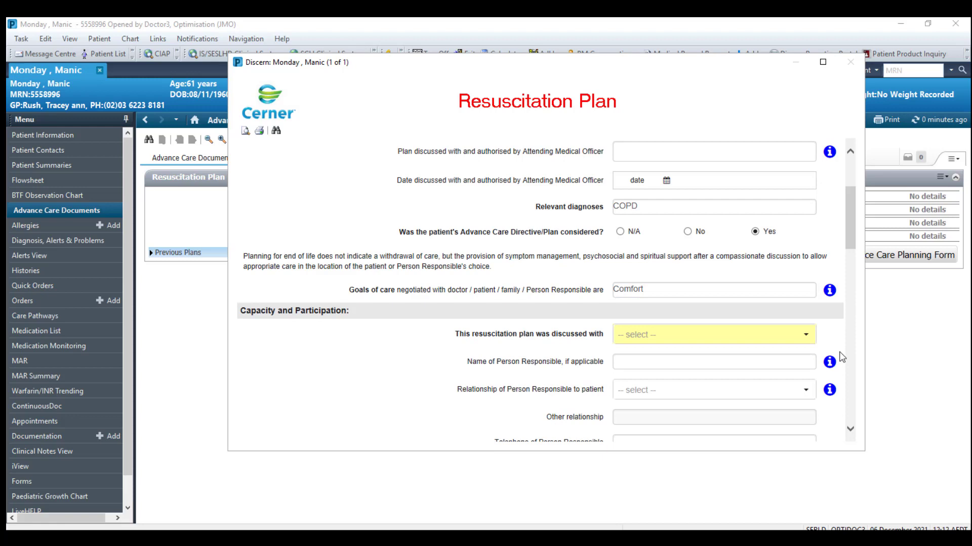
Save the partly completed resuscitation plan as a draft (06 DEC 2021 12:12).
scroll(841, 358, "down", 3)
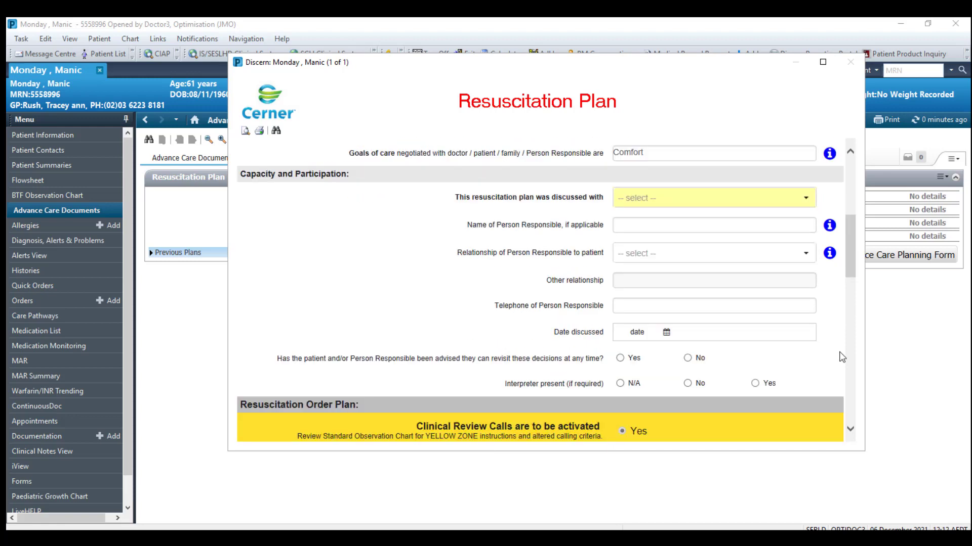
scroll(841, 357, "down", 6)
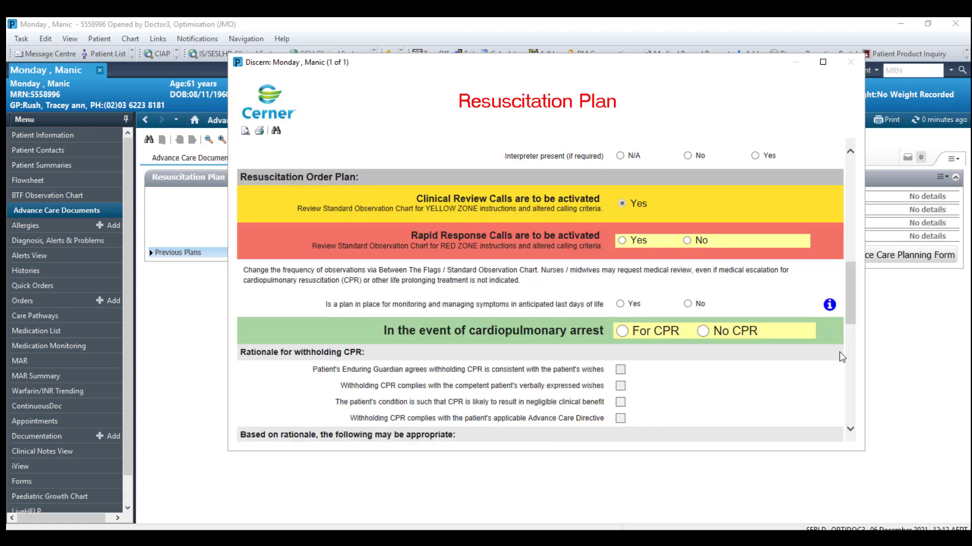
scroll(842, 357, "down", 2)
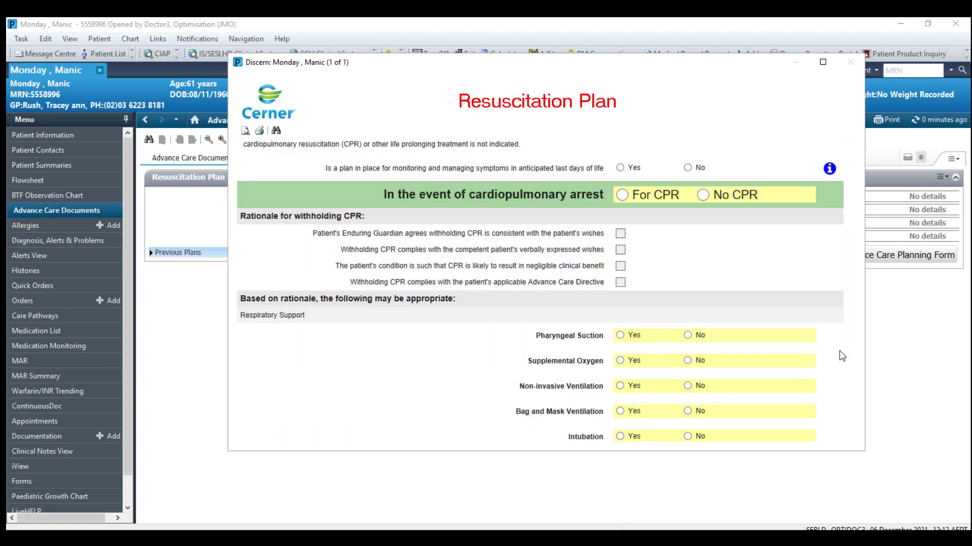
scroll(842, 357, "down", 1)
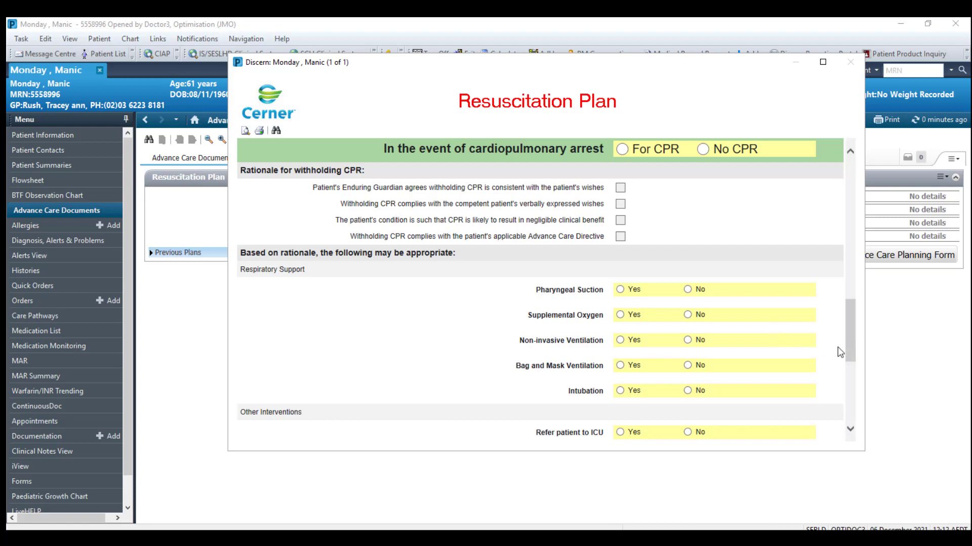
scroll(845, 357, "down", 3)
scroll(845, 351, "down", 3)
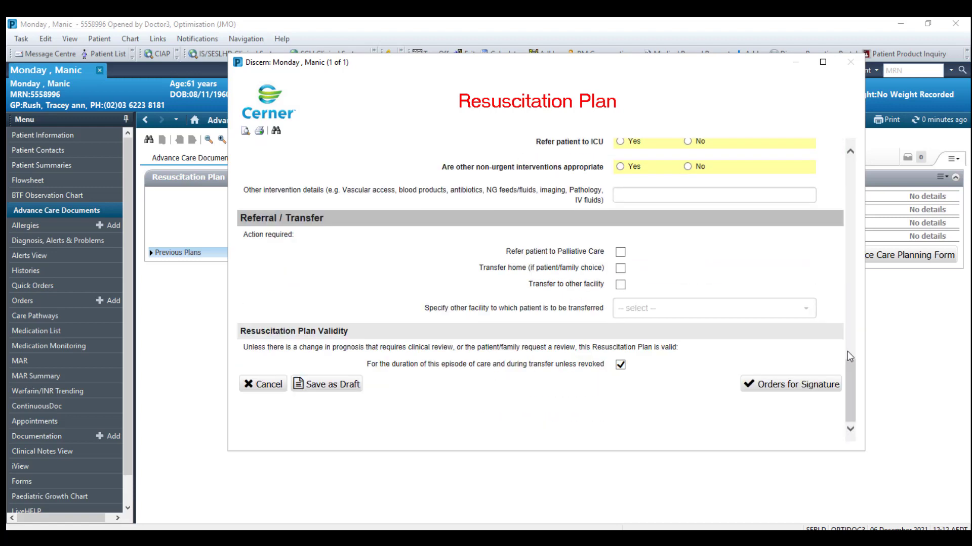
left_click(329, 386)
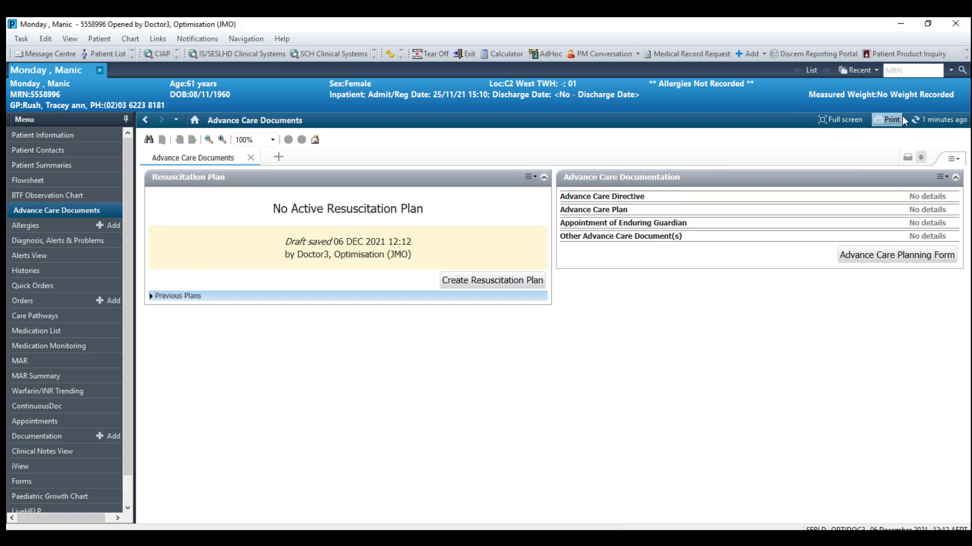
Refresh Advance Care Documents and reopen the plan form prefilled from the 12:12 draft.
left_click(925, 118)
left_click(471, 281)
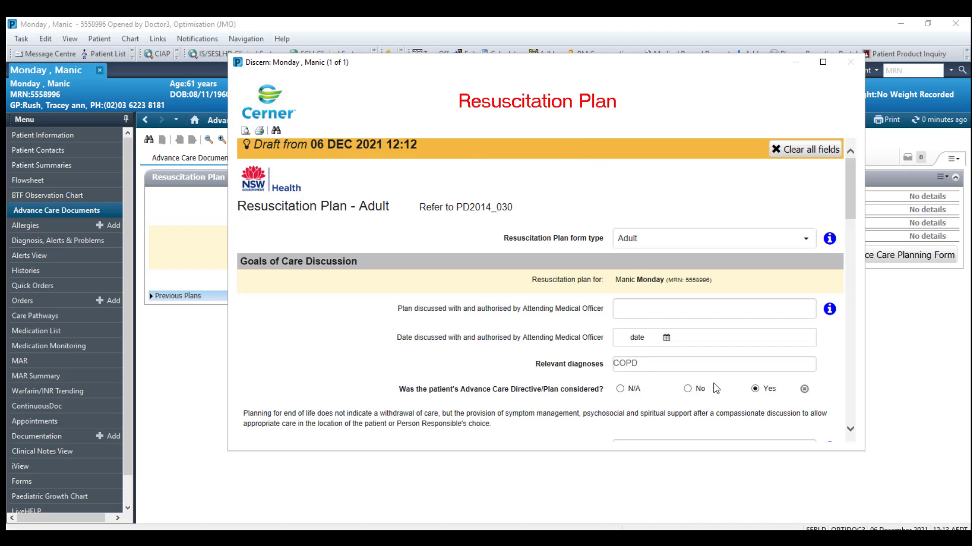
Record the plan as discussed with both the Patient and the Person Responsible.
scroll(716, 389, "down", 1)
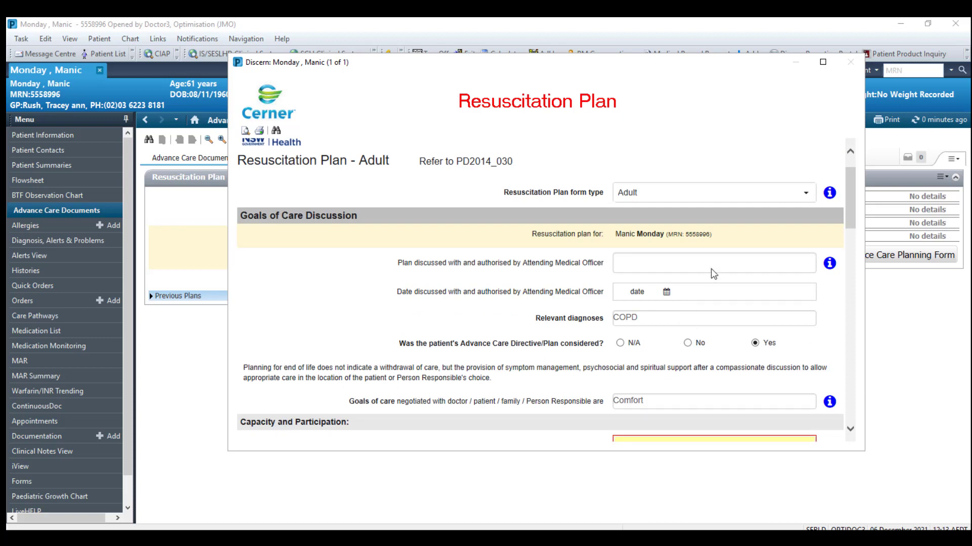
scroll(713, 273, "down", 3)
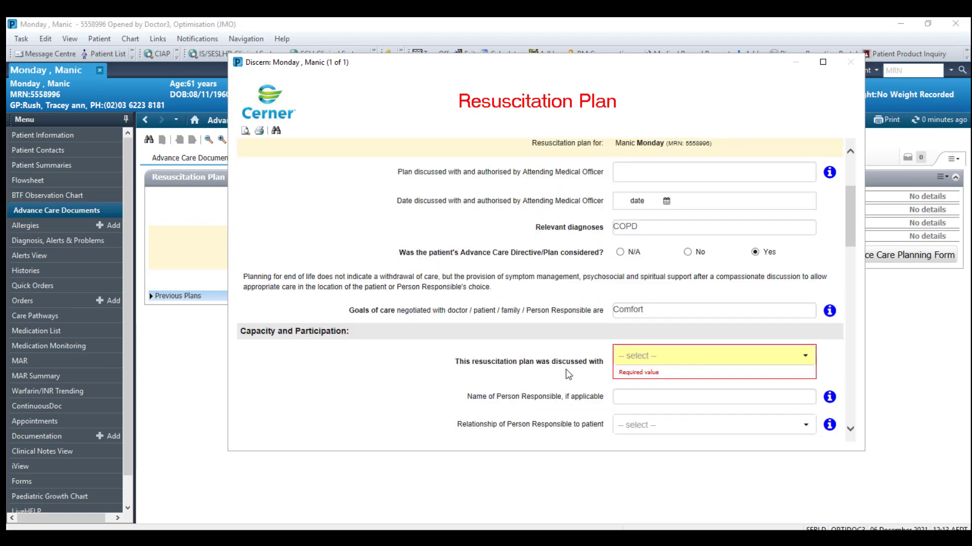
left_click(806, 359)
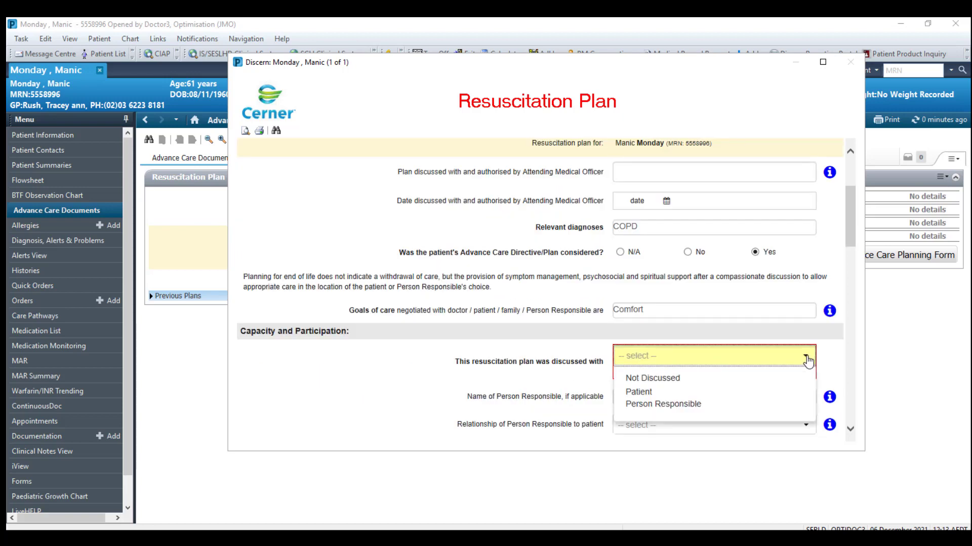
left_click(646, 396)
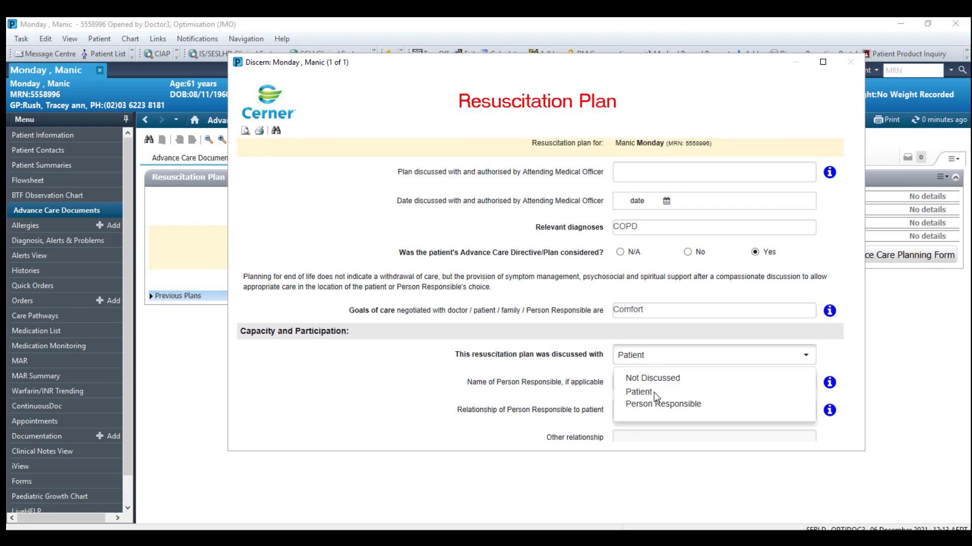
left_click(678, 409)
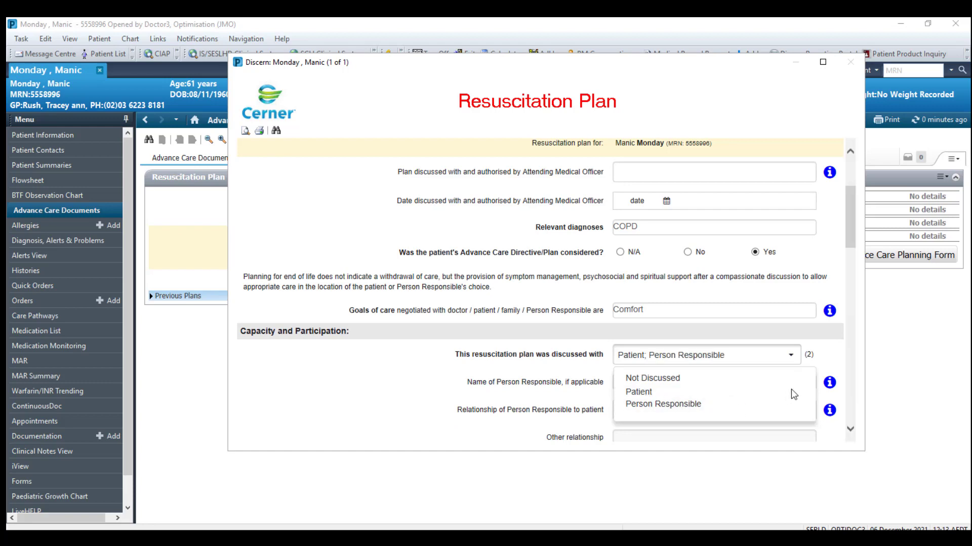
scroll(852, 350, "down", 1)
scroll(852, 350, "down", 1)
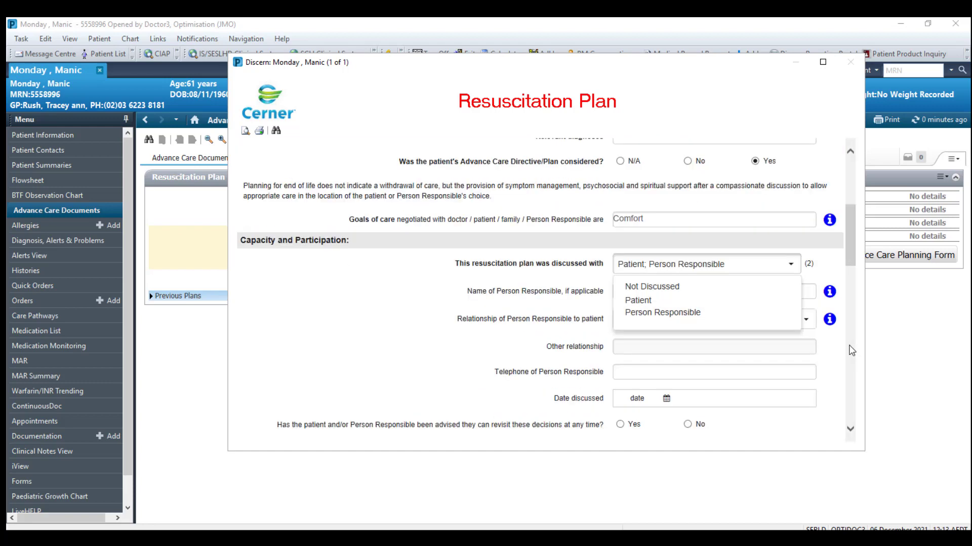
left_click(831, 353)
scroll(830, 353, "down", 1)
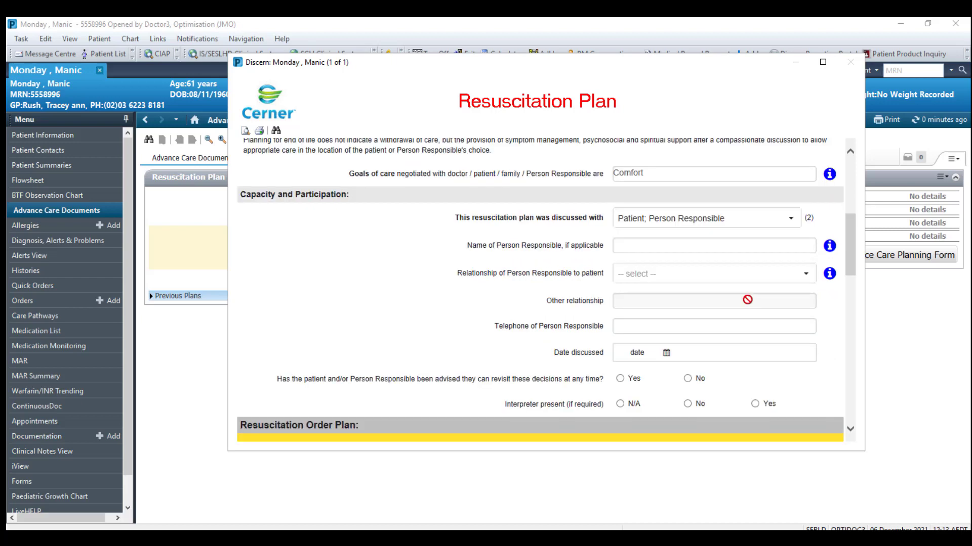
scroll(814, 367, "down", 1)
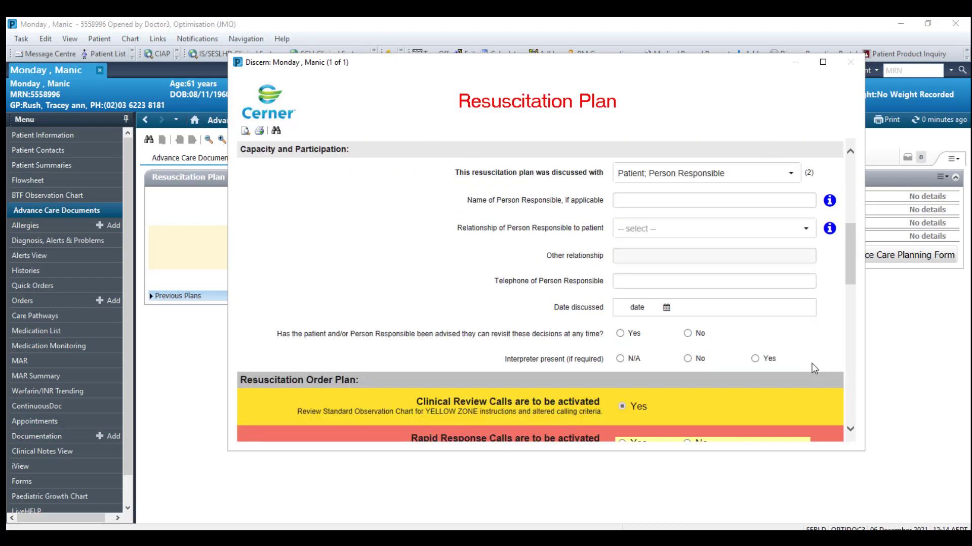
Set Rapid Response Calls to No and No CPR, with Enduring Guardian agreement as rationale.
scroll(813, 368, "down", 1)
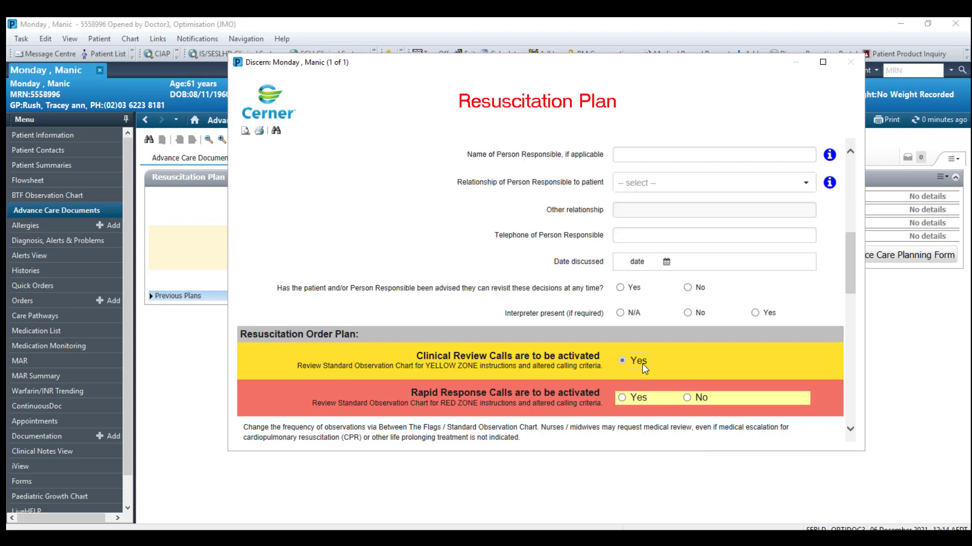
scroll(703, 373, "down", 1)
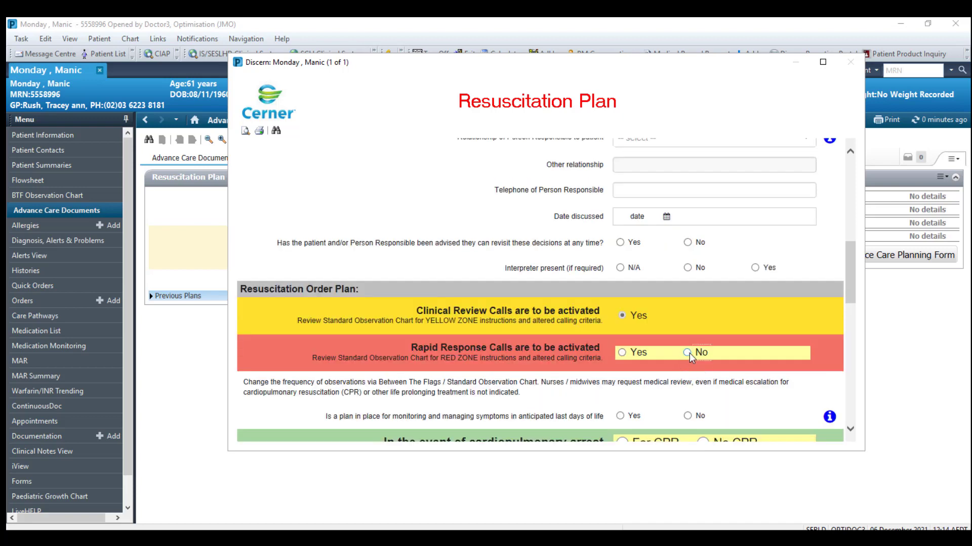
left_click(687, 353)
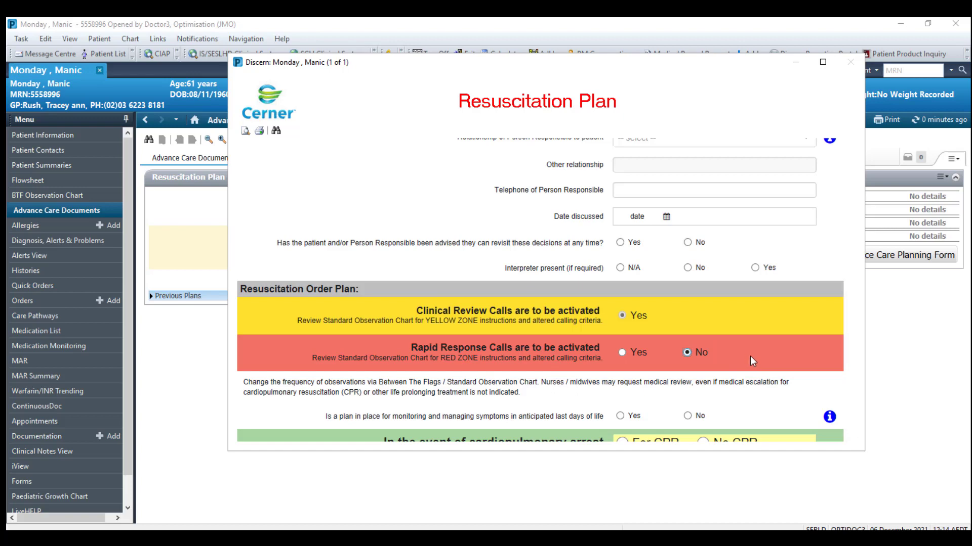
scroll(750, 356, "down", 1)
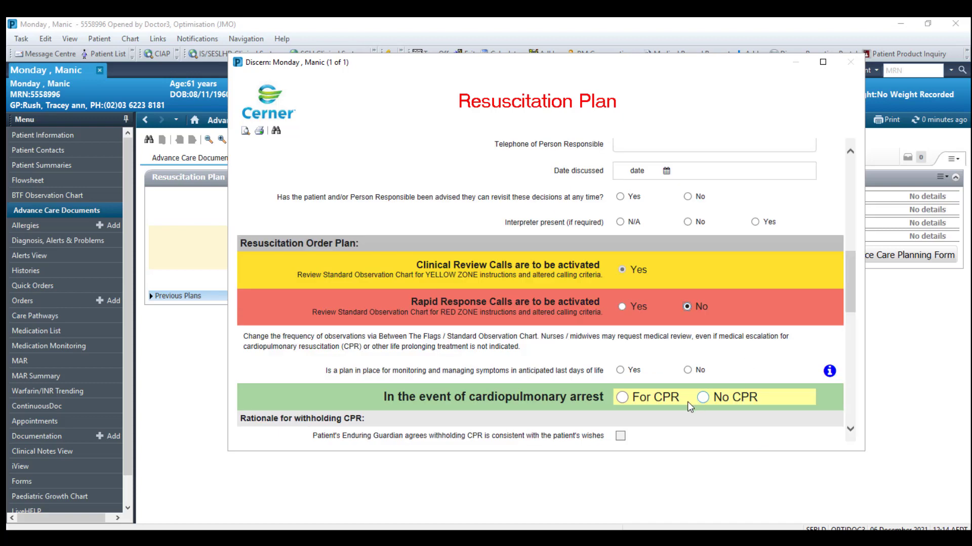
left_click(706, 402)
scroll(728, 393, "down", 1)
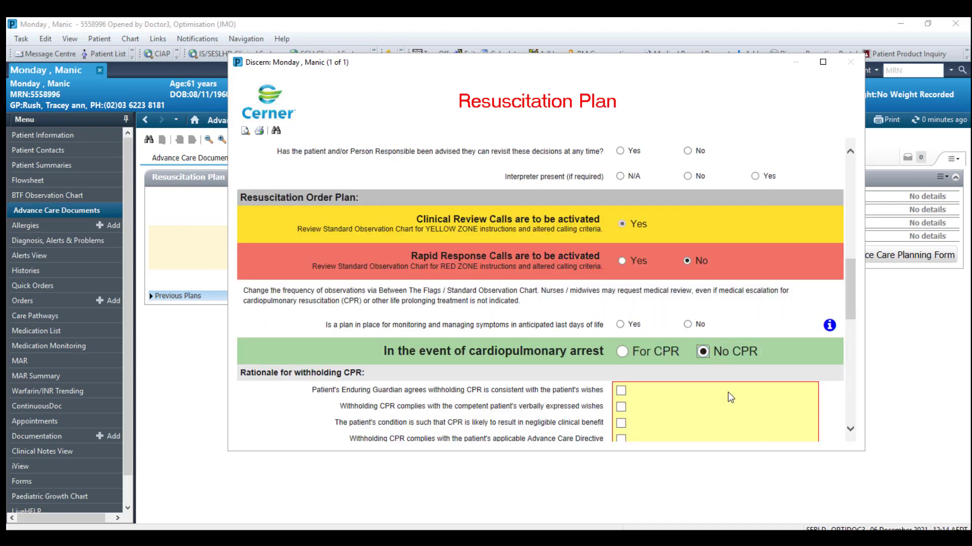
scroll(731, 397, "down", 1)
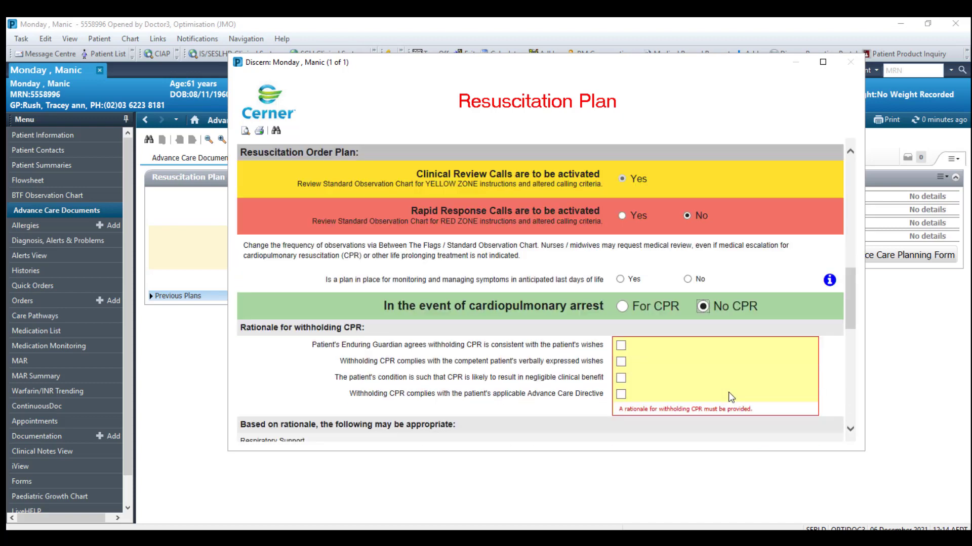
left_click(621, 349)
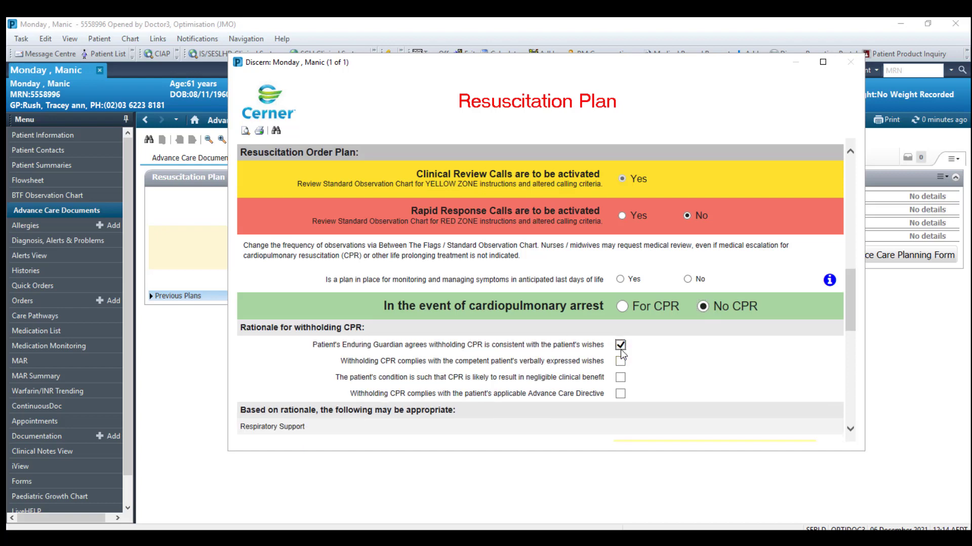
Allow pharyngeal suction and supplemental oxygen; rule out non-invasive ventilation, bag-mask ventilation and intubation.
scroll(655, 358, "down", 3)
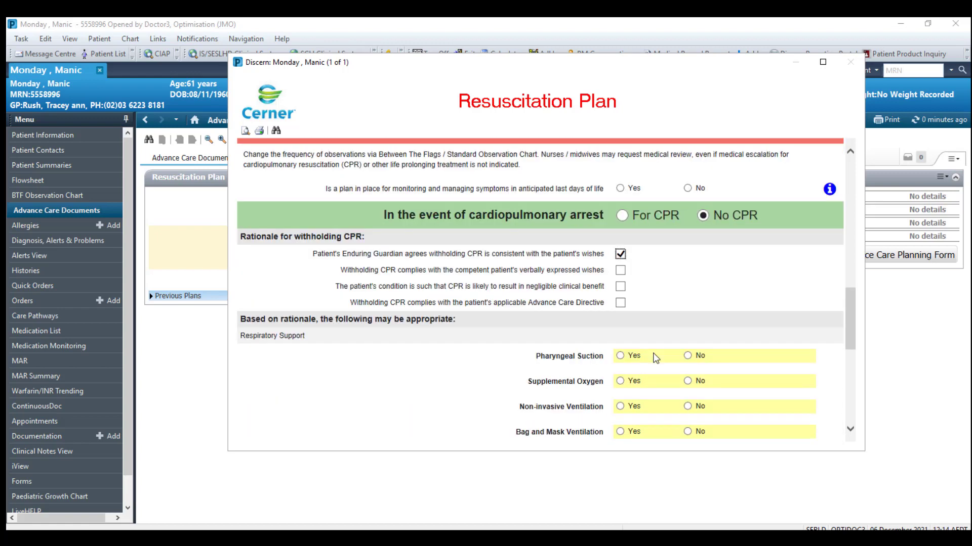
scroll(653, 357, "down", 1)
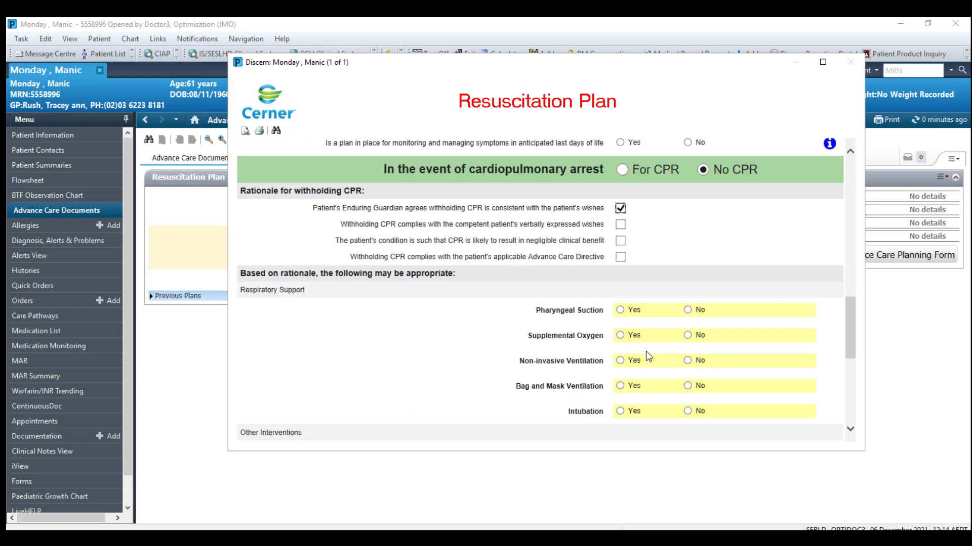
left_click(623, 309)
left_click(620, 311)
left_click(629, 336)
left_click(687, 360)
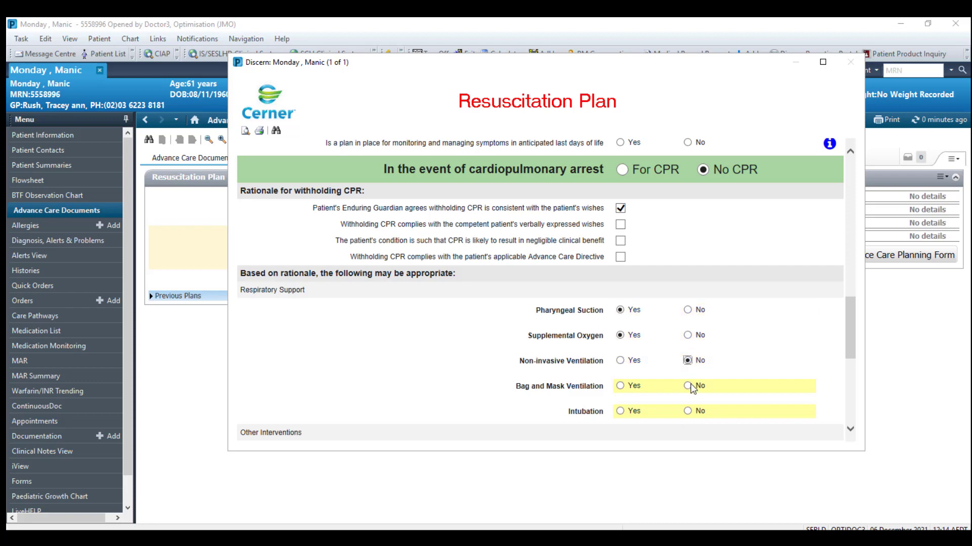
left_click(689, 385)
left_click(689, 412)
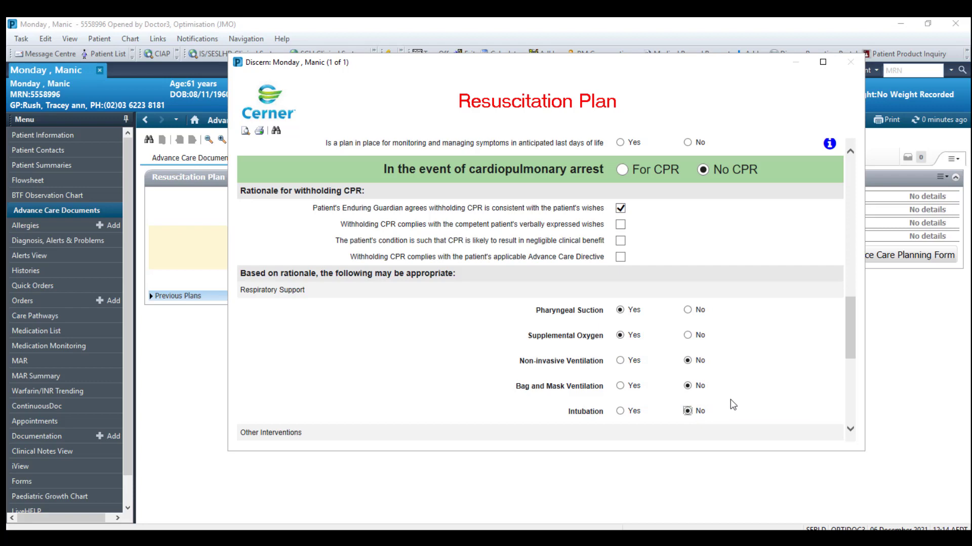
Refer to ICU, mark non-urgent interventions not appropriate, and note 'not for code blue'.
scroll(730, 400, "down", 2)
left_click(631, 362)
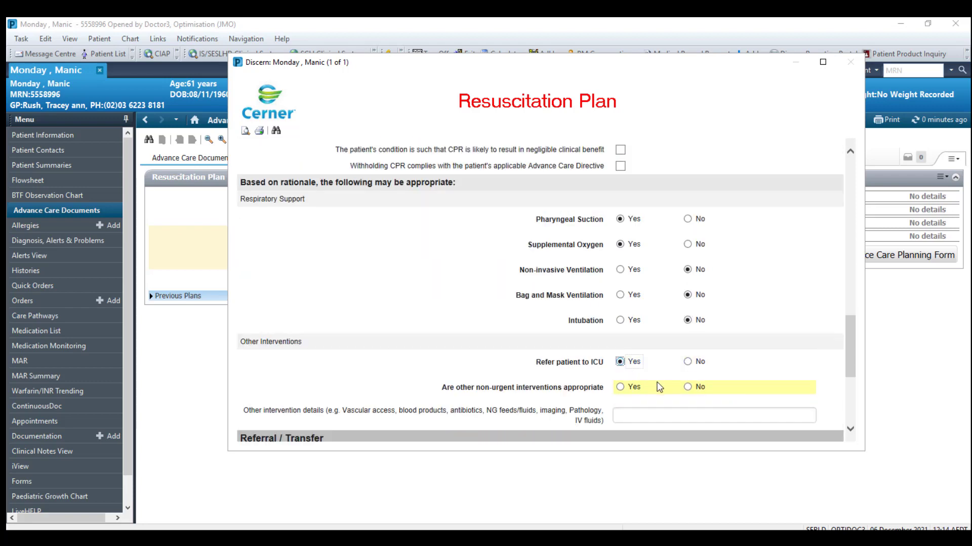
left_click(688, 387)
scroll(742, 394, "down", 1)
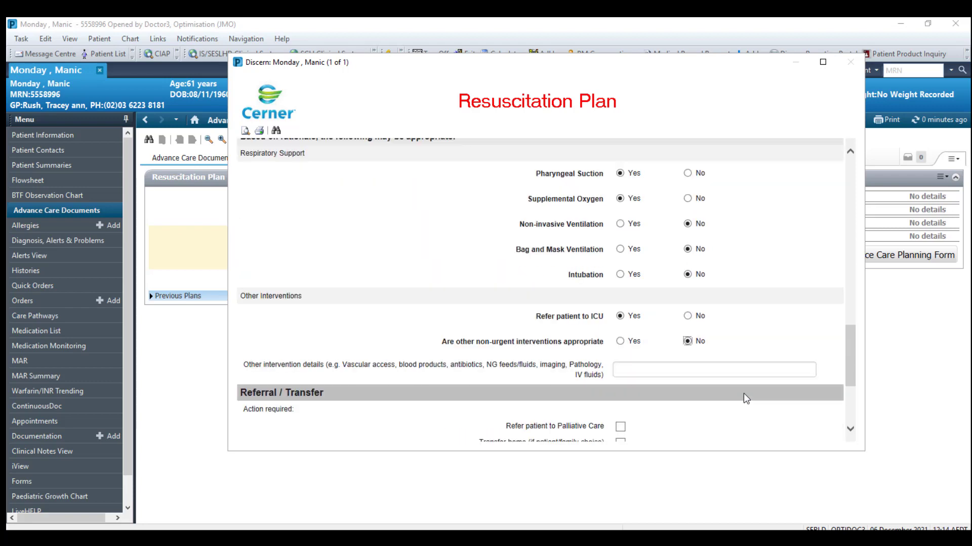
left_click(663, 374)
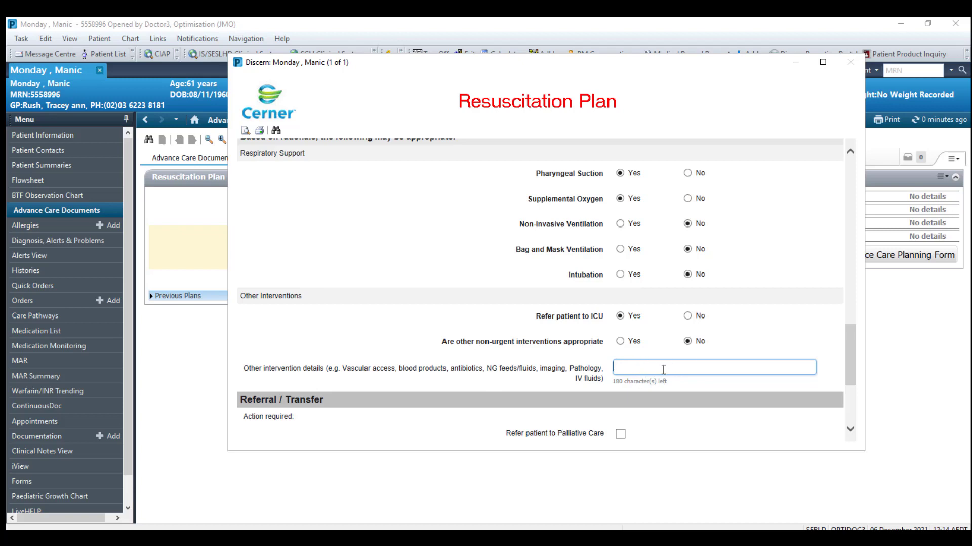
type("not for code b")
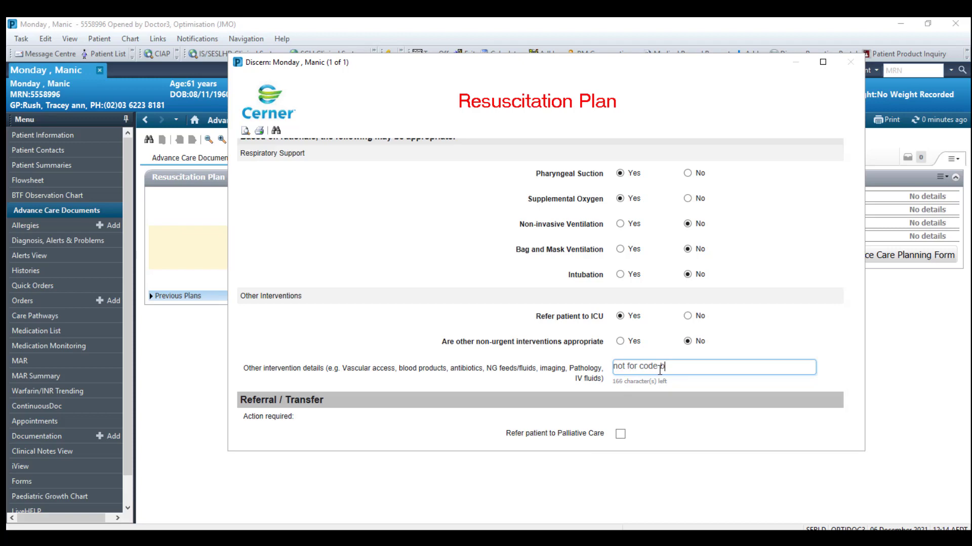
type("lue")
scroll(751, 383, "down", 1)
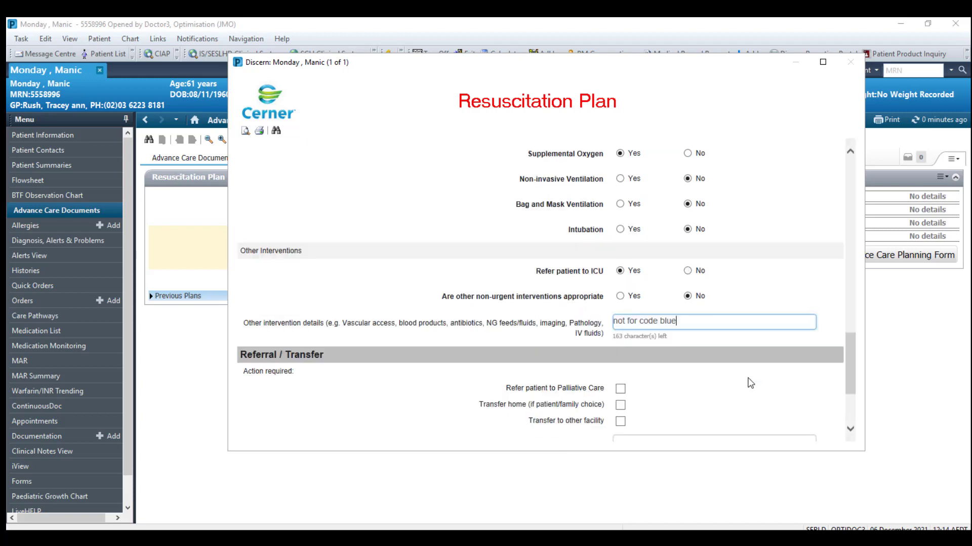
scroll(750, 383, "down", 3)
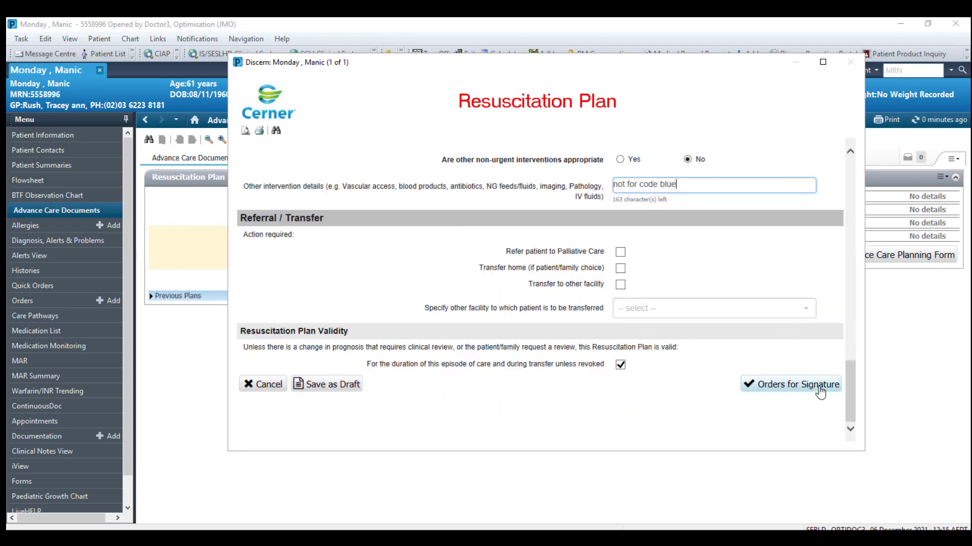
Sign the No CPR resuscitation plan order, entering the account password as authorizing signature.
left_click(802, 391)
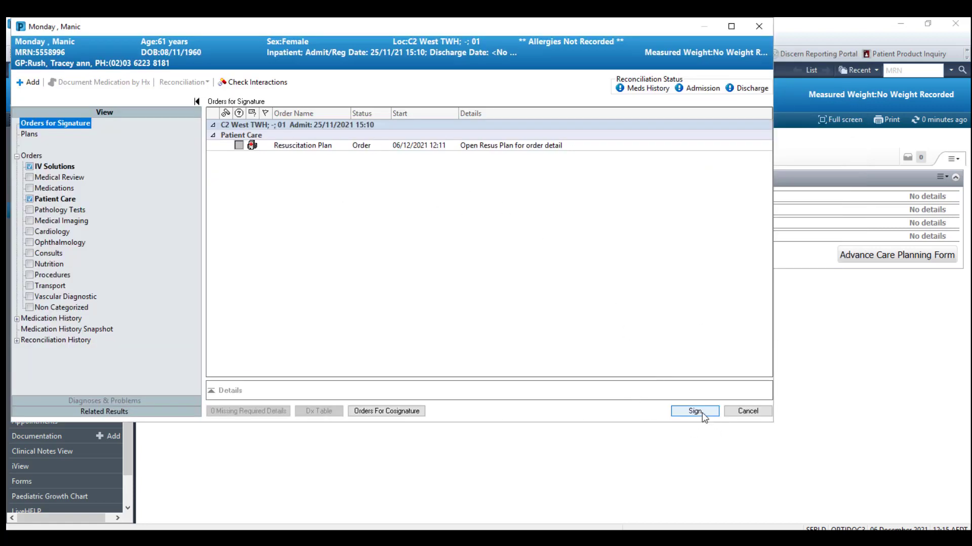
left_click(703, 412)
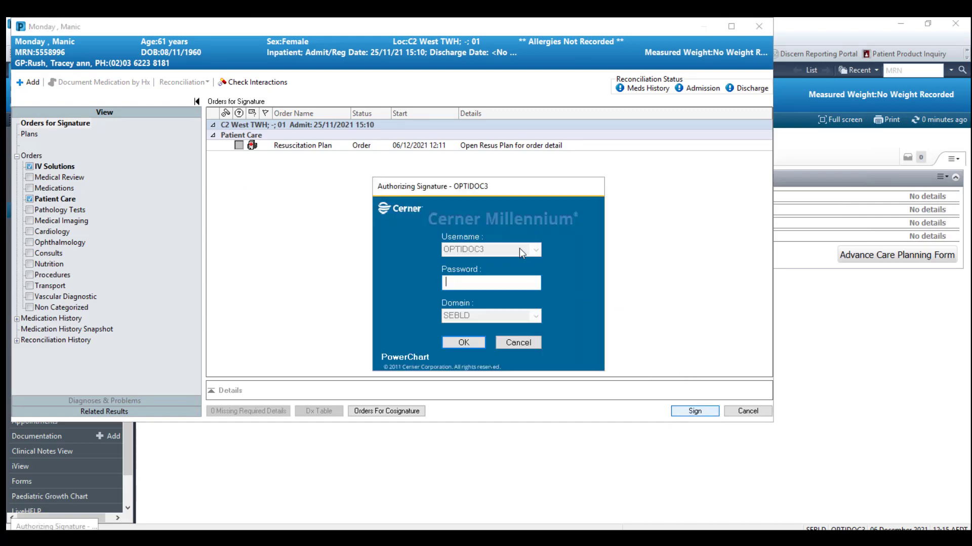
type("********")
left_click(476, 344)
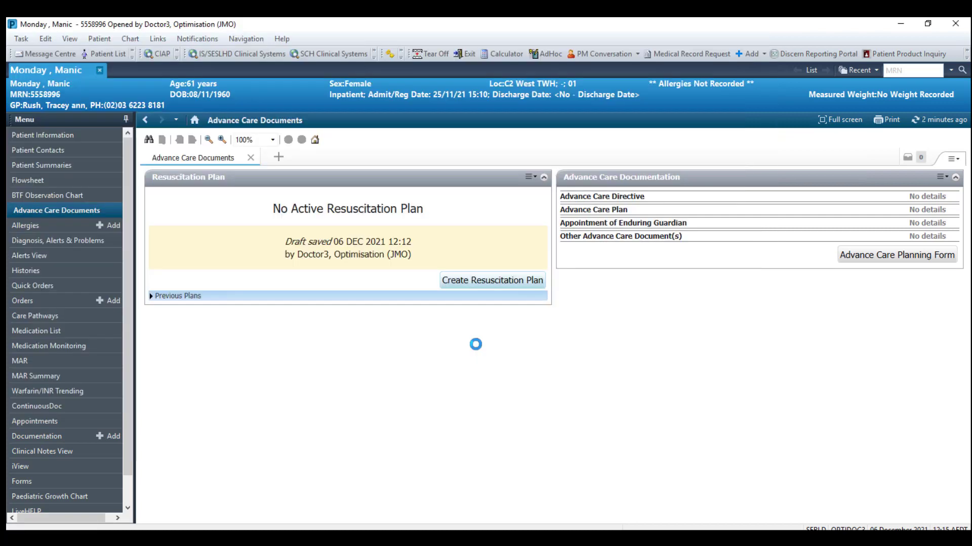
Refresh the chart to show the CHECK RESUSCITATION PLAN banner and scroll through the full plan report.
left_click(947, 122)
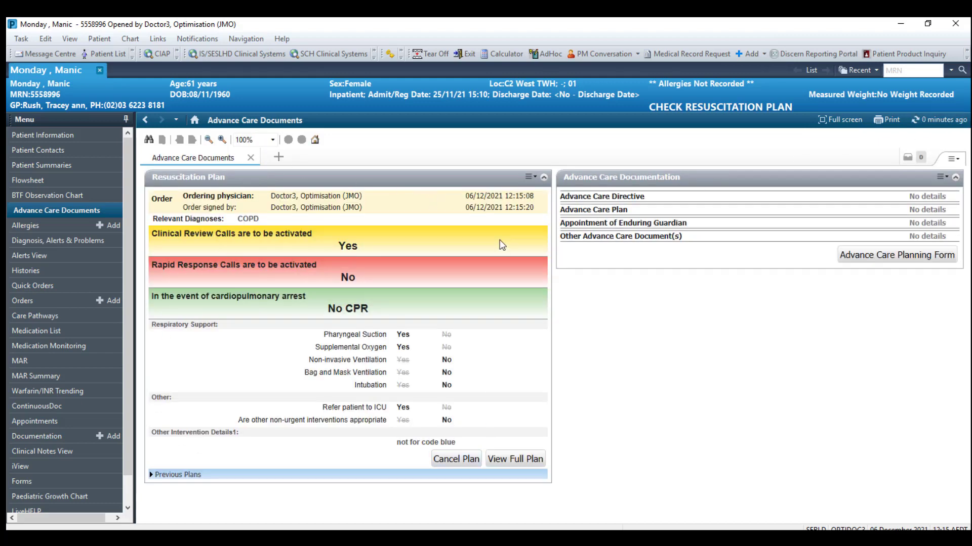
left_click(531, 464)
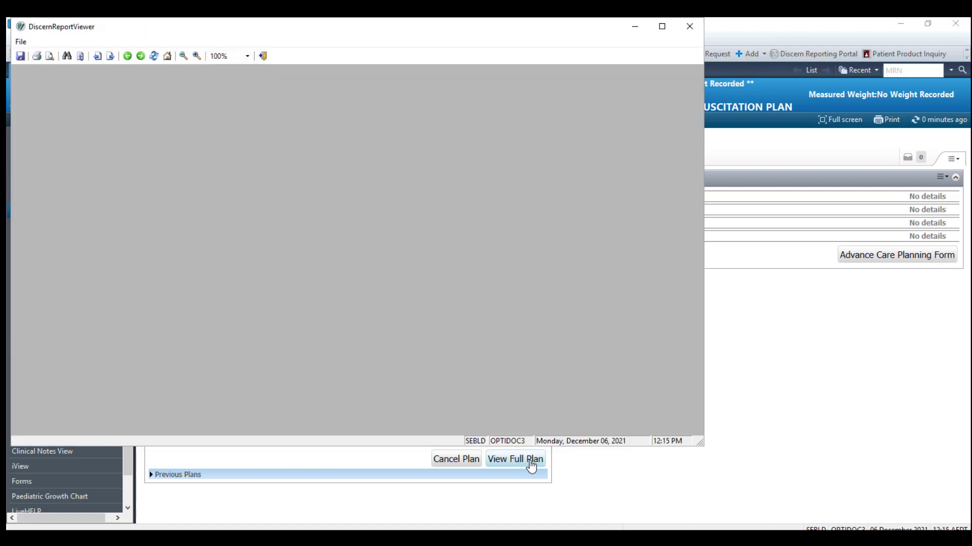
scroll(543, 354, "down", 5)
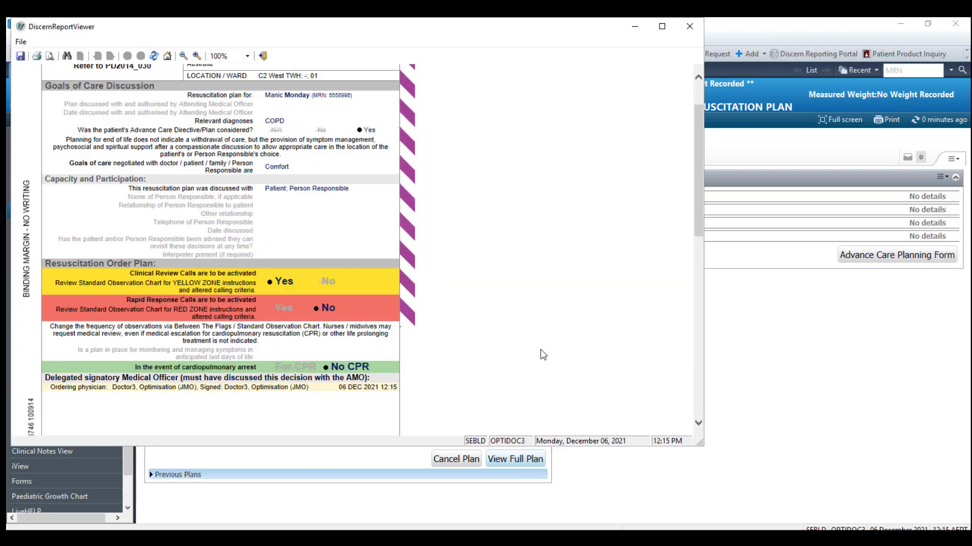
scroll(542, 352, "down", 4)
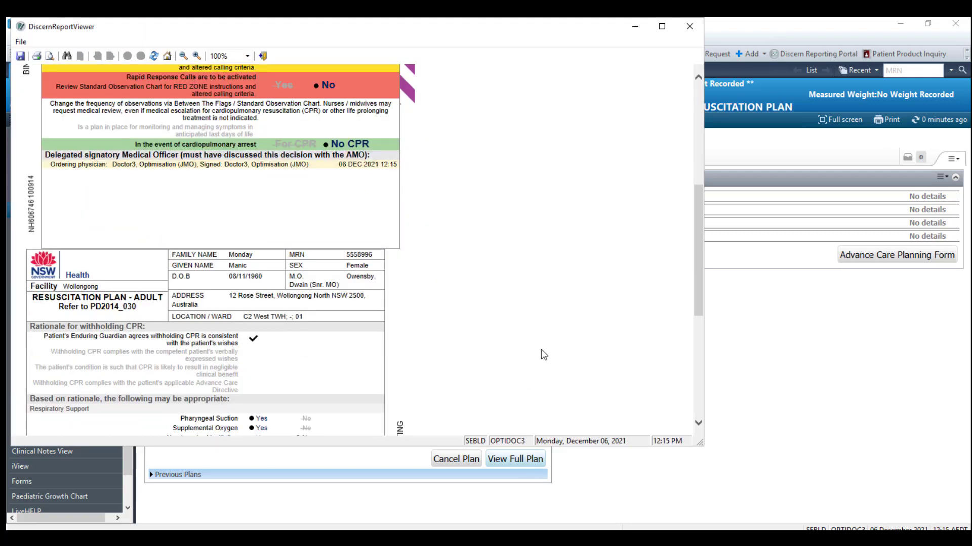
scroll(543, 355, "down", 3)
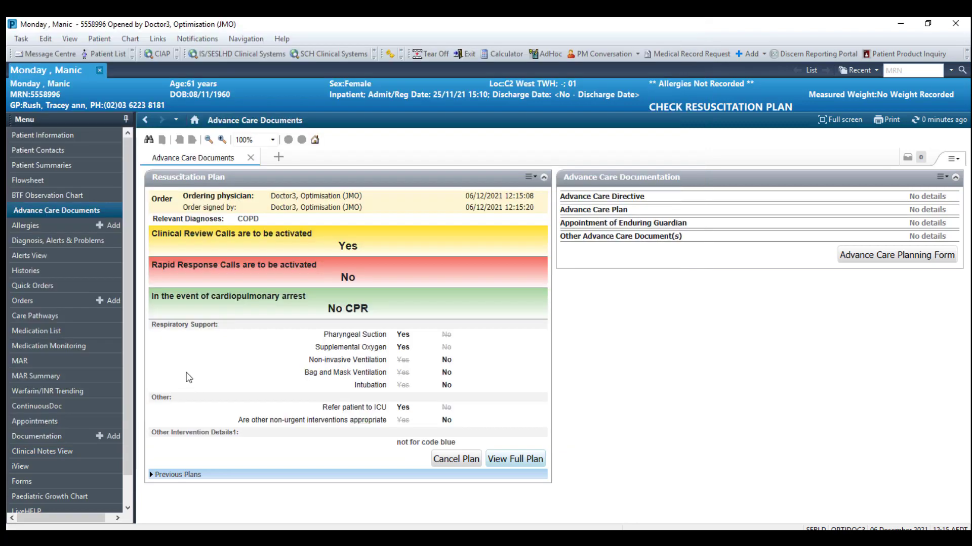
Review the plan entries in ContinuousDoc, Documentation and Flowsheet, then close the patient's chart.
left_click(76, 410)
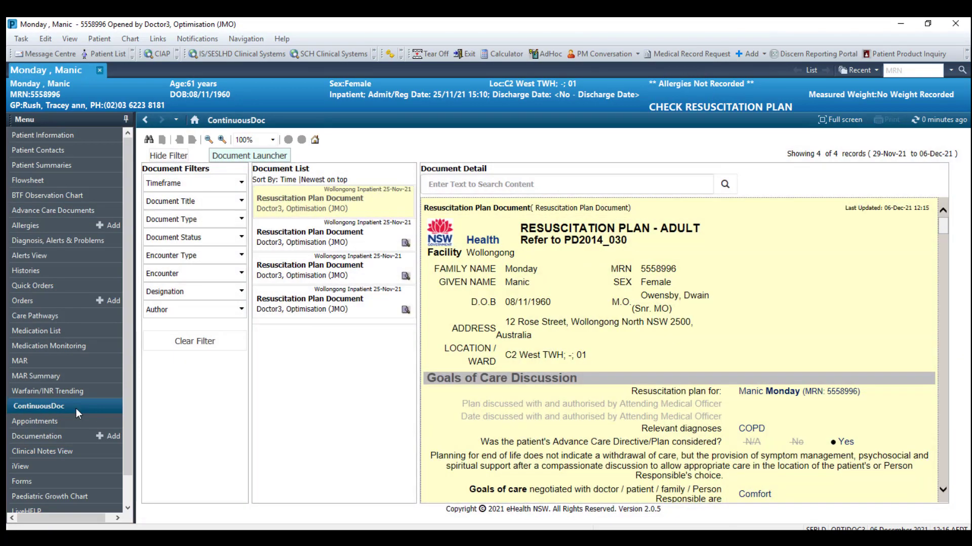
left_click(77, 439)
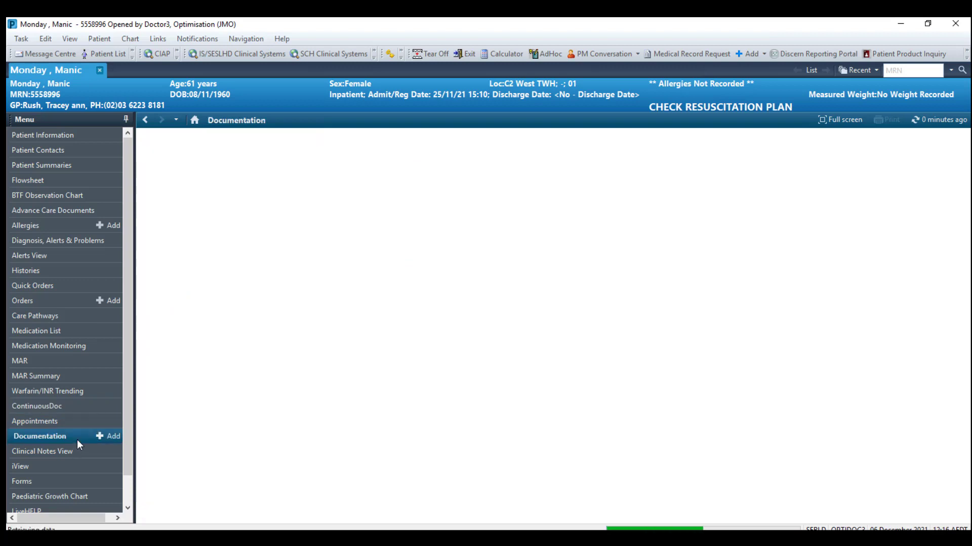
left_click(249, 228)
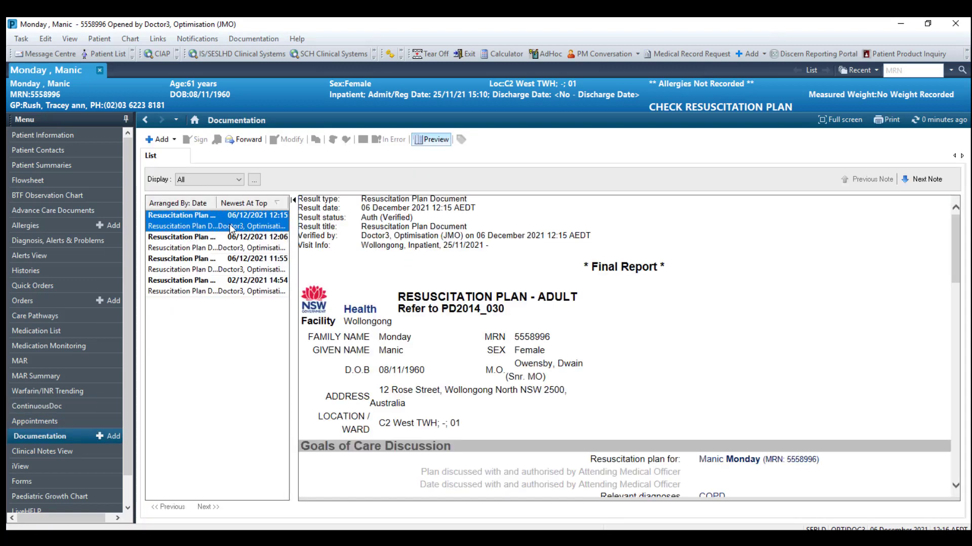
left_click(49, 181)
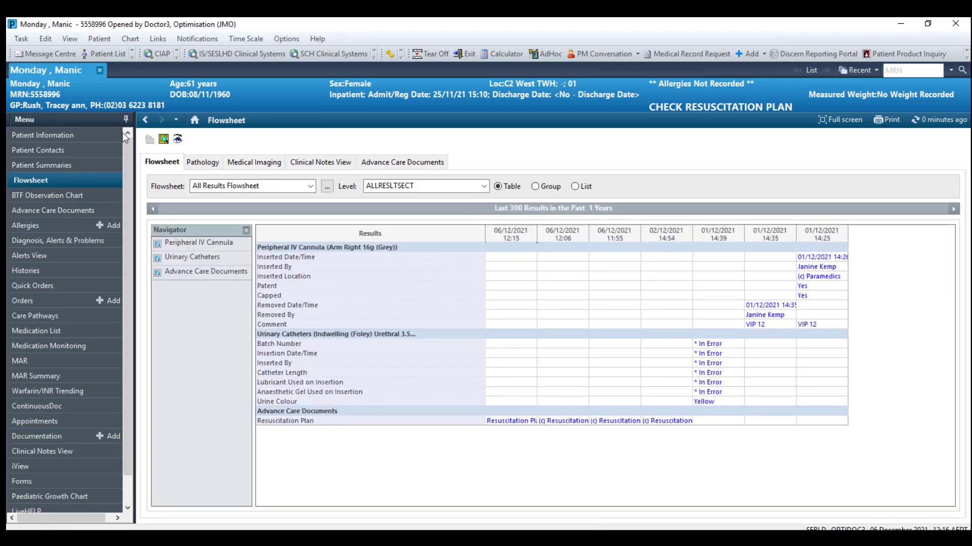
left_click(100, 71)
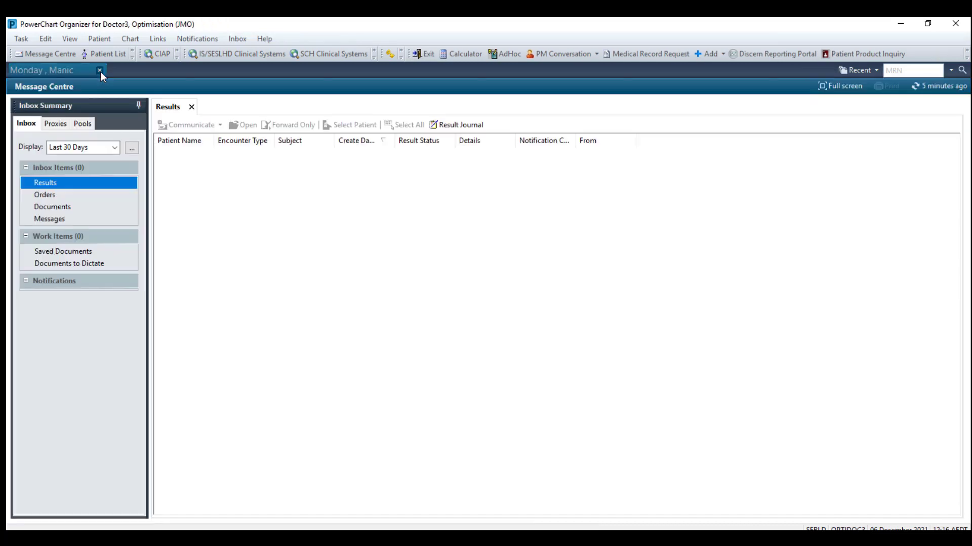
Reopen the first recent patient's chart and acknowledge the Resuscitation Plan Missing AMO Details alert.
left_click(876, 71)
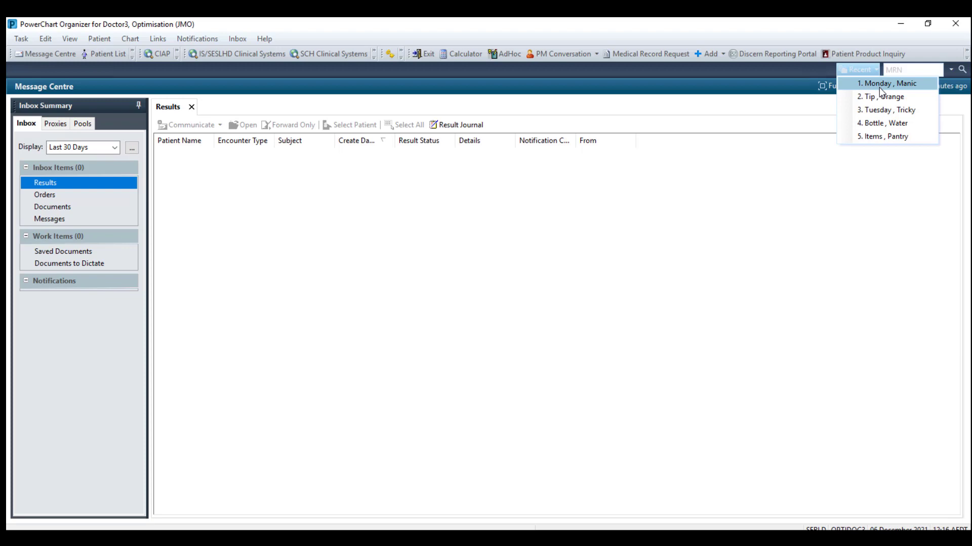
left_click(880, 88)
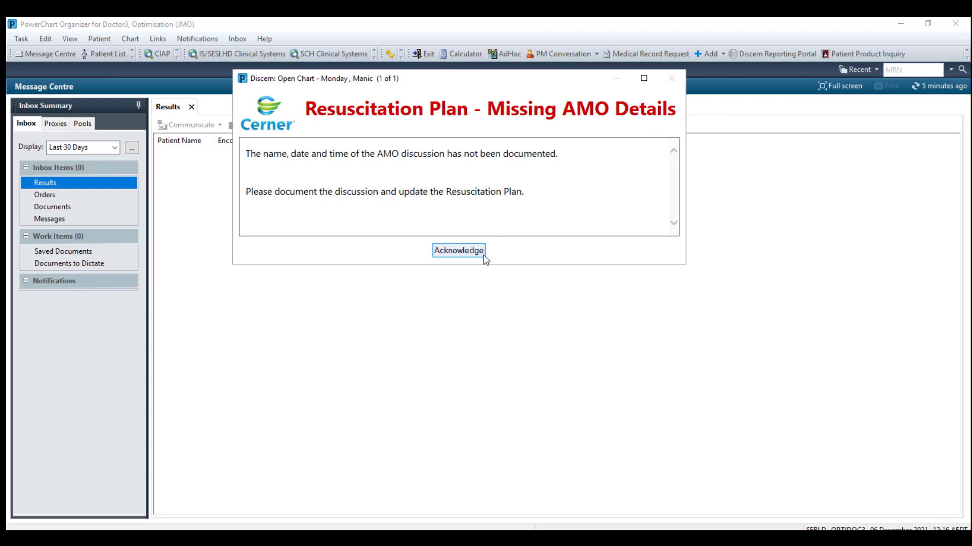
left_click(458, 251)
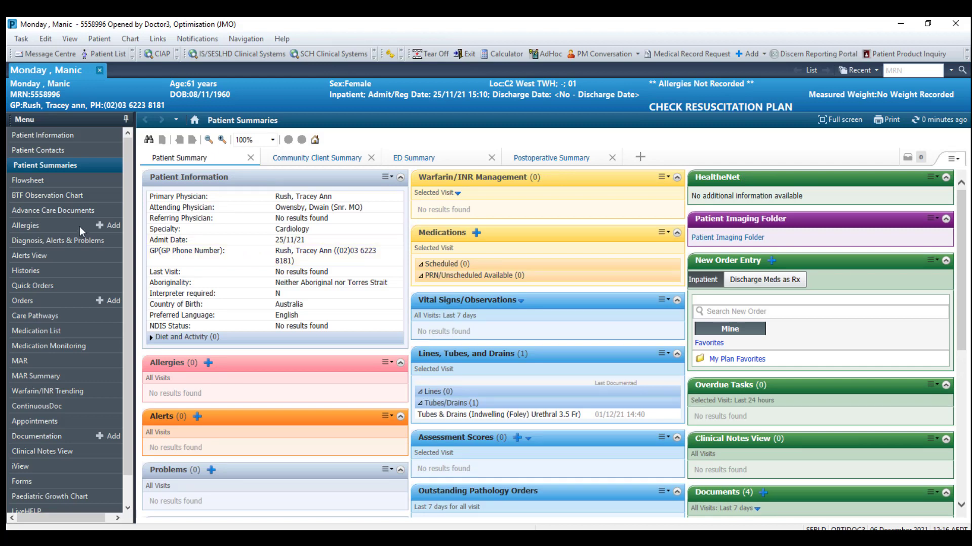
Go to the patient's Advance Care Documents to see the current resuscitation plan.
left_click(796, 109)
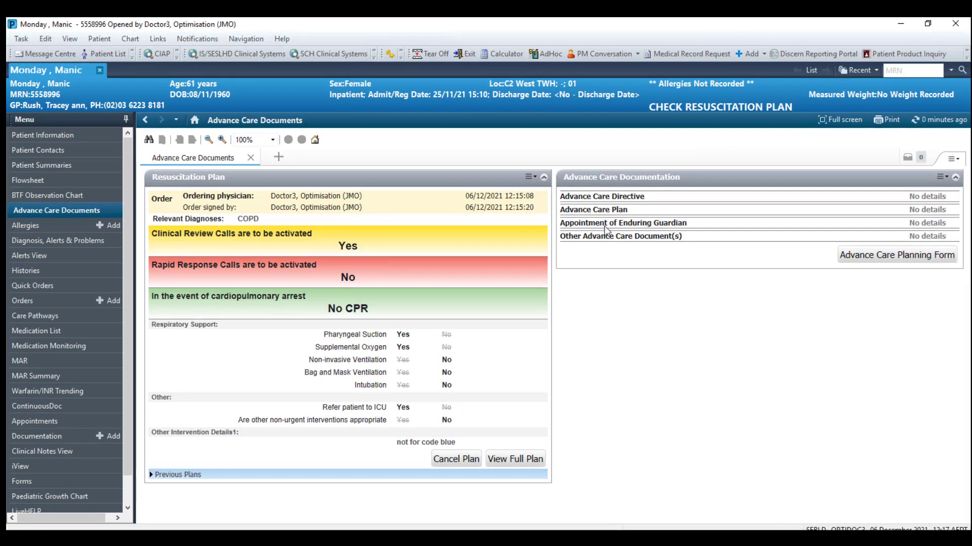
Cancel the active resuscitation plan with reason 'Cancelled by medical officer' and sign with your password.
left_click(450, 461)
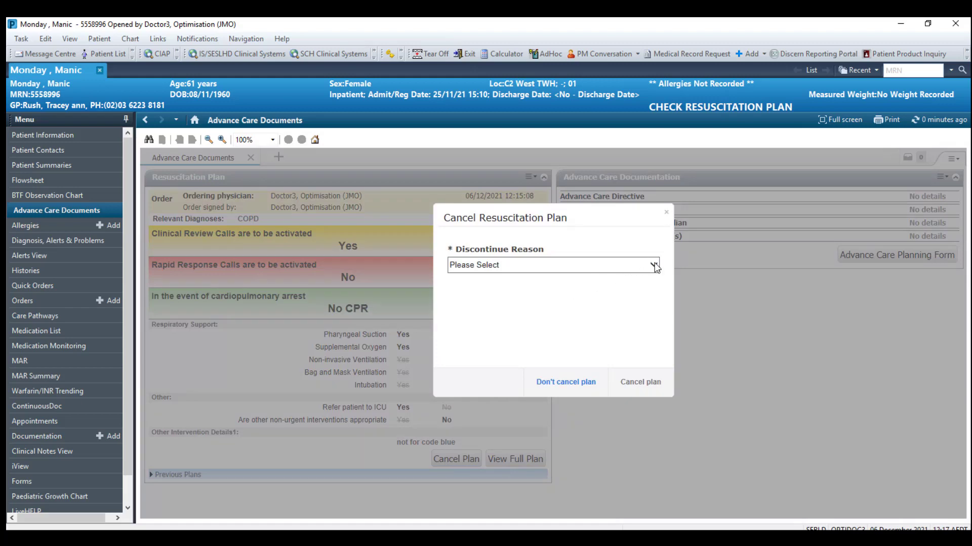
left_click(654, 263)
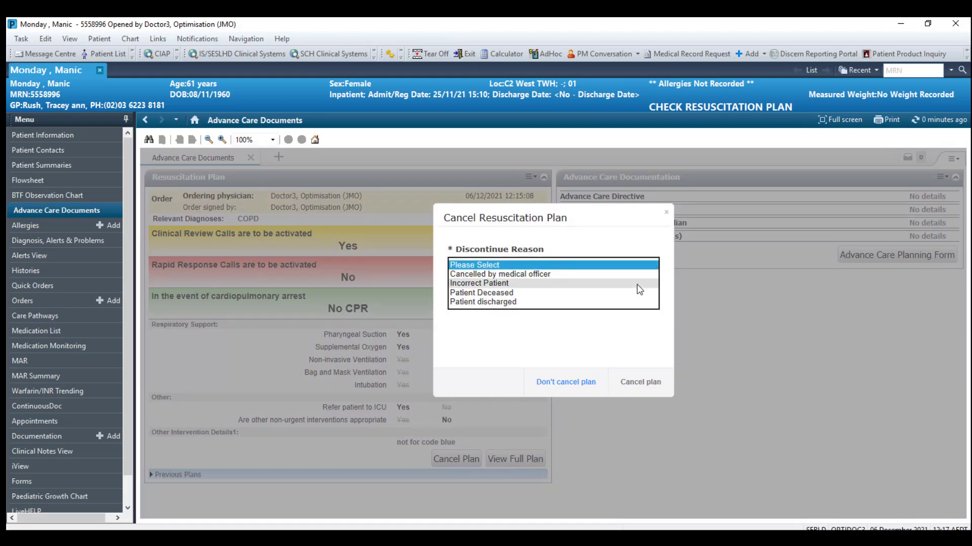
left_click(601, 275)
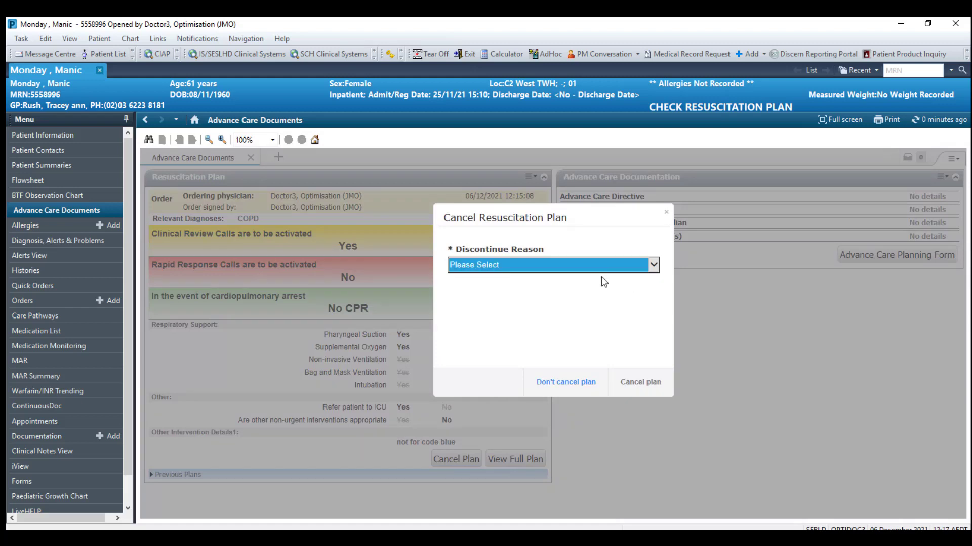
left_click(641, 385)
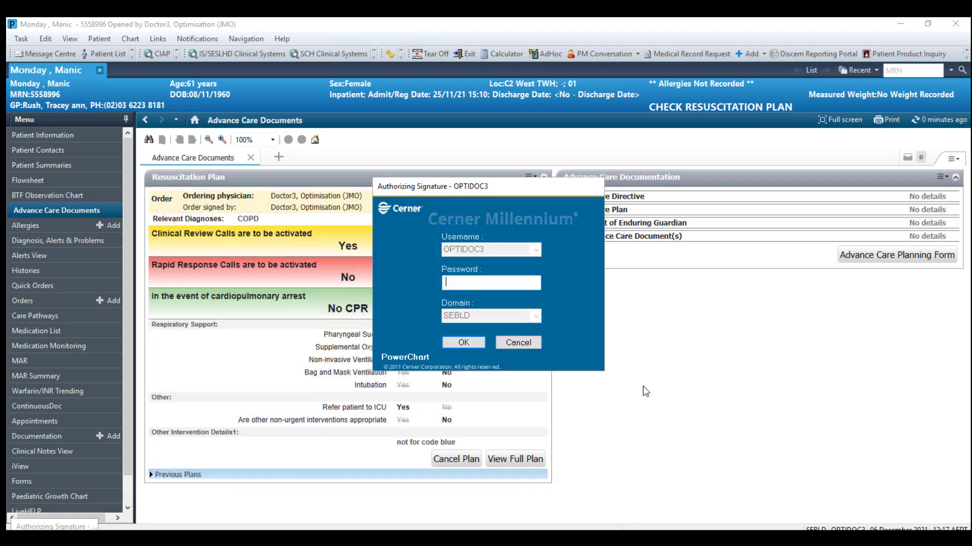
type("••••••••")
left_click(472, 346)
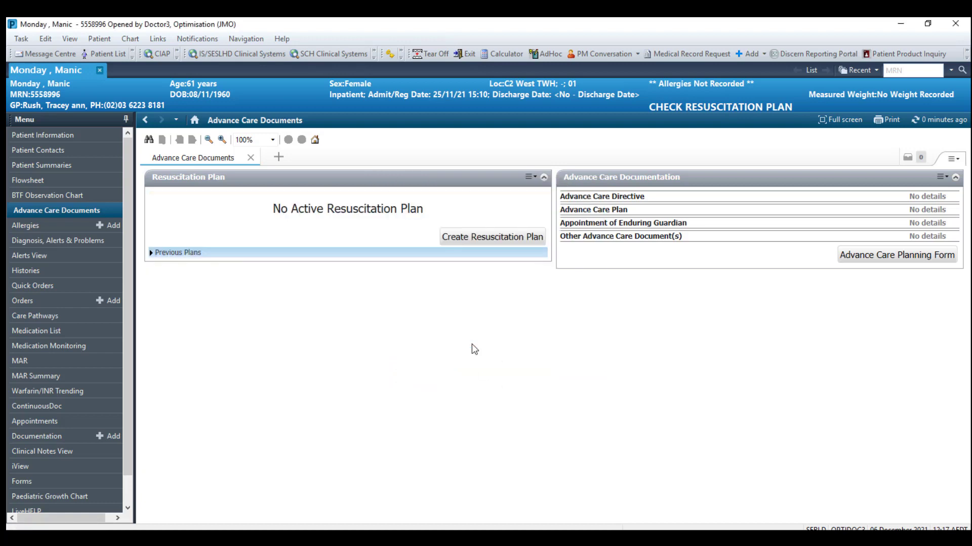
Refresh, then open and review the discontinued 06-Dec-2021 12:15 plan report from Previous Plans.
left_click(937, 121)
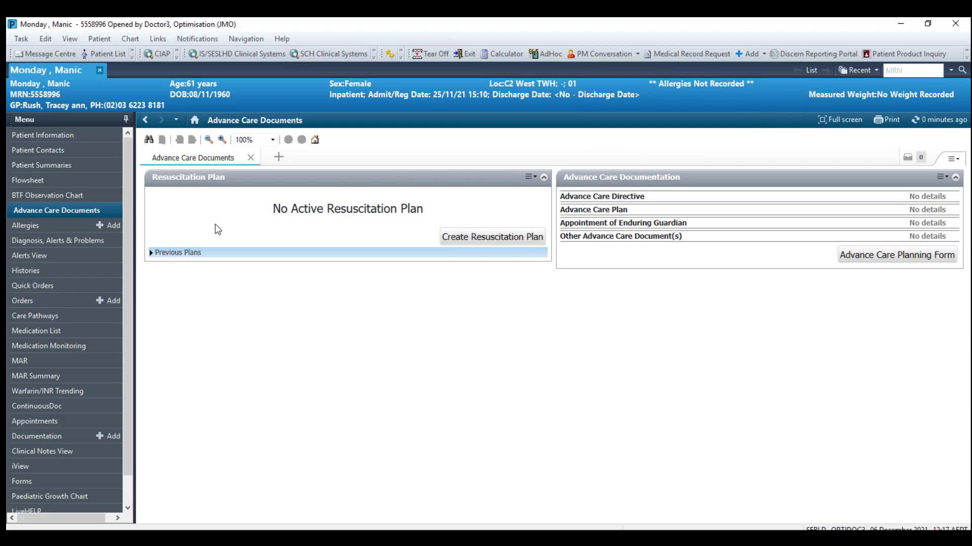
left_click(152, 254)
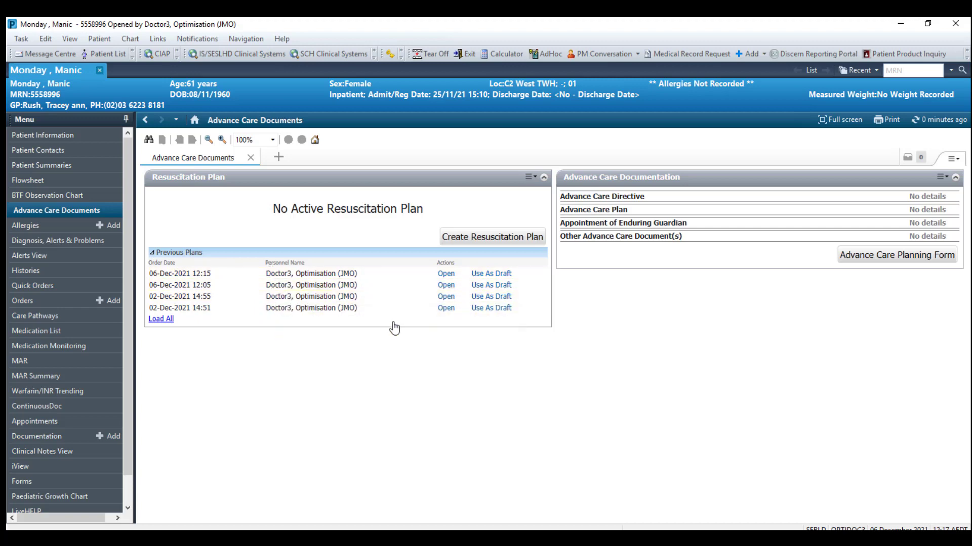
left_click(446, 274)
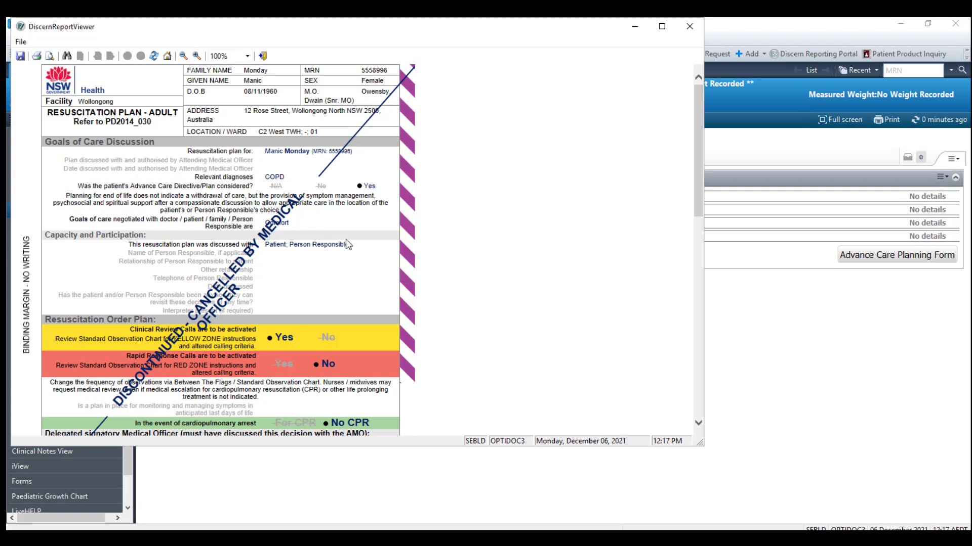
scroll(346, 241, "down", 4)
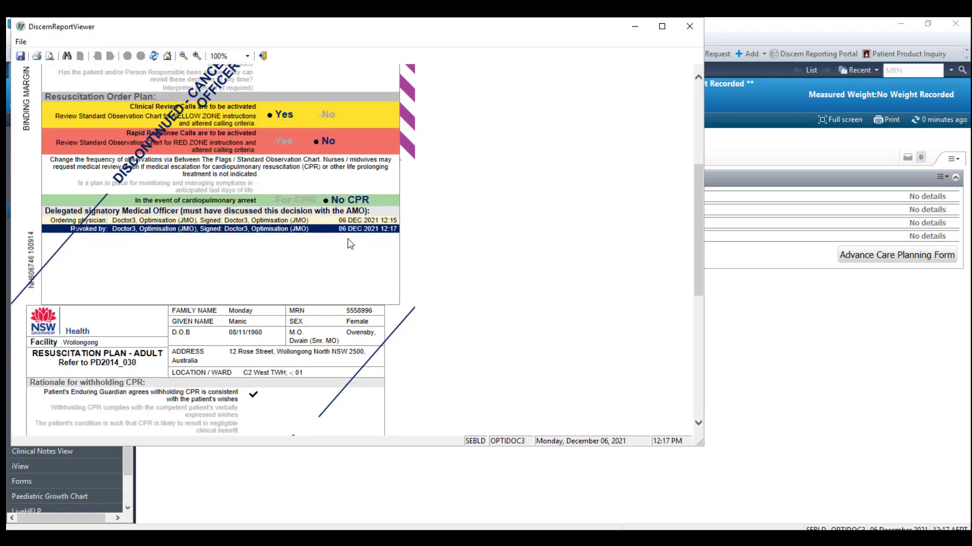
scroll(350, 244, "down", 5)
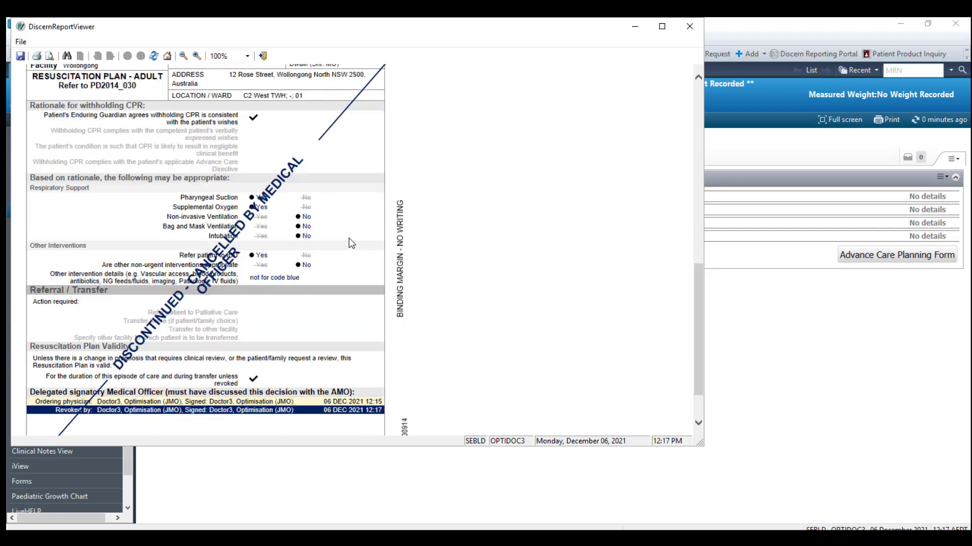
scroll(348, 238, "up", 6)
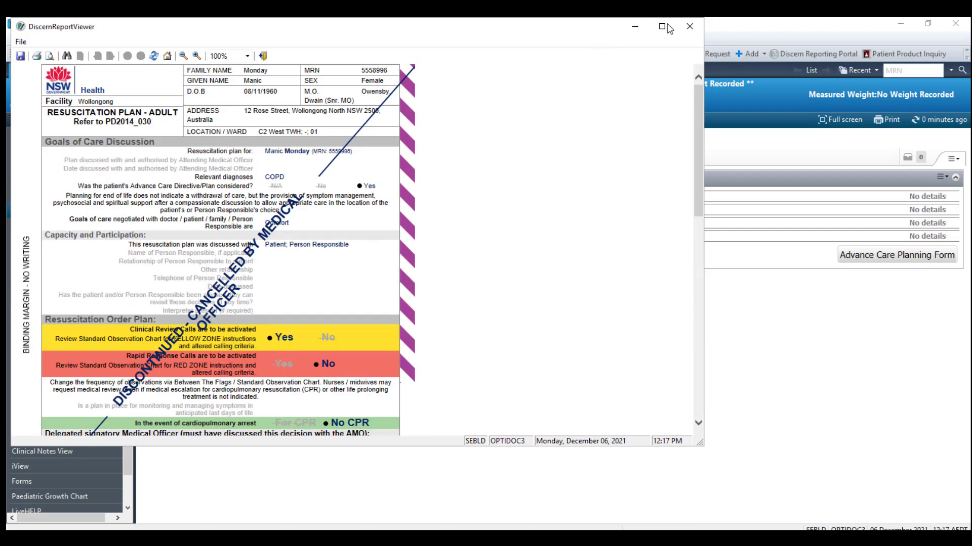
left_click(690, 26)
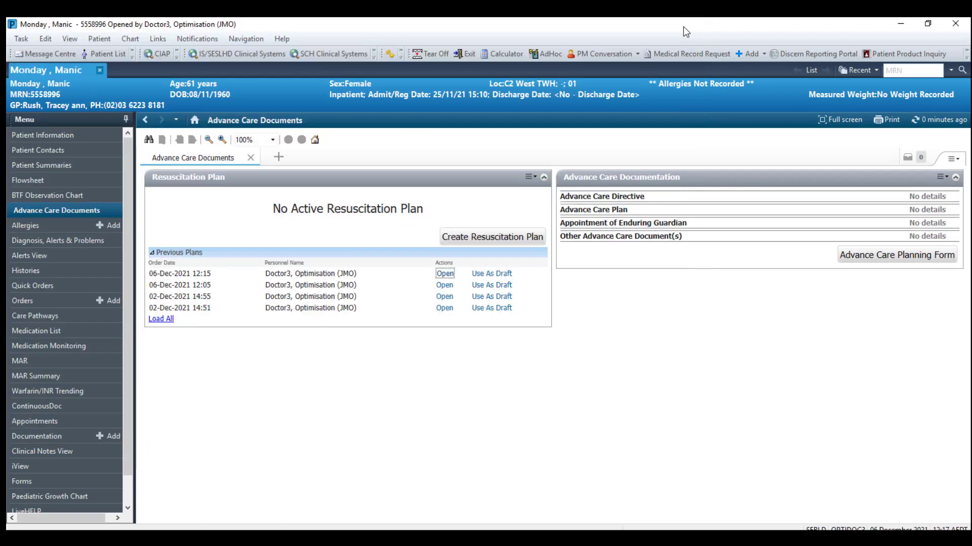
Reuse the cancelled 06-Dec-2021 12:15 plan as a draft and look through the prefilled form.
left_click(489, 277)
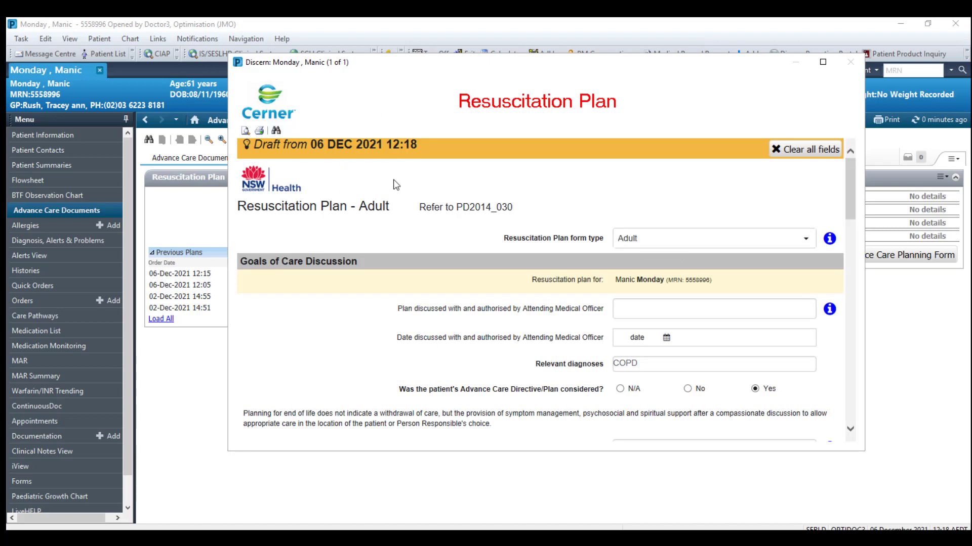
scroll(667, 279, "down", 7)
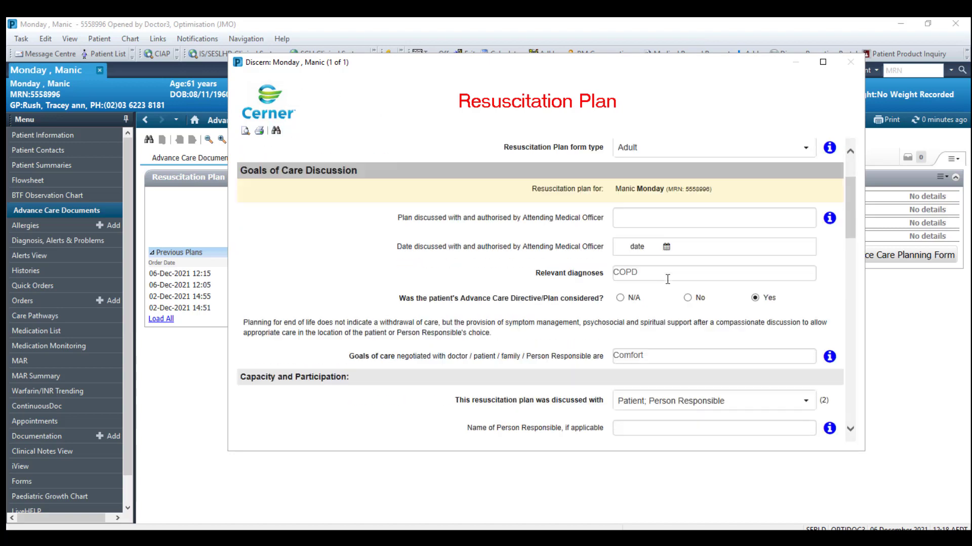
scroll(707, 304, "down", 6)
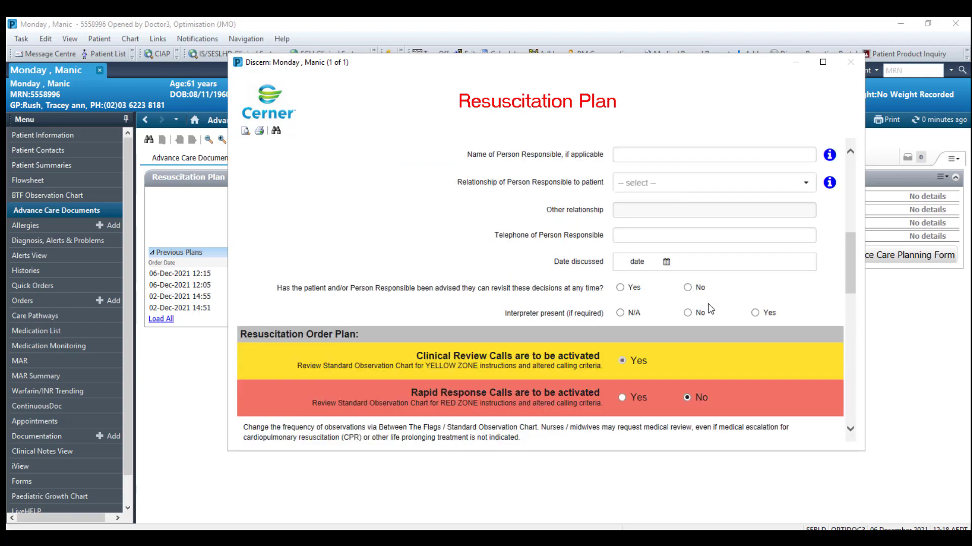
scroll(710, 307, "down", 6)
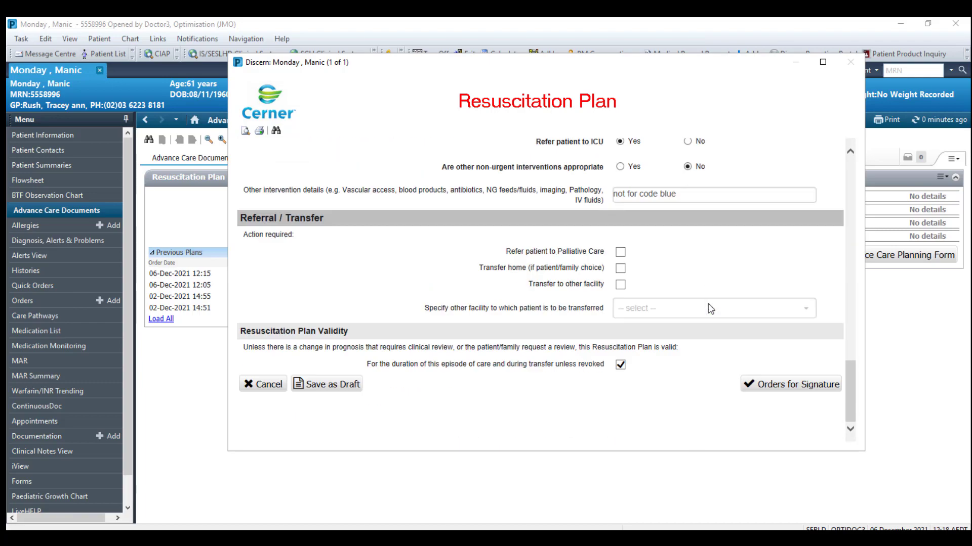
left_click_drag(851, 373, 836, 149)
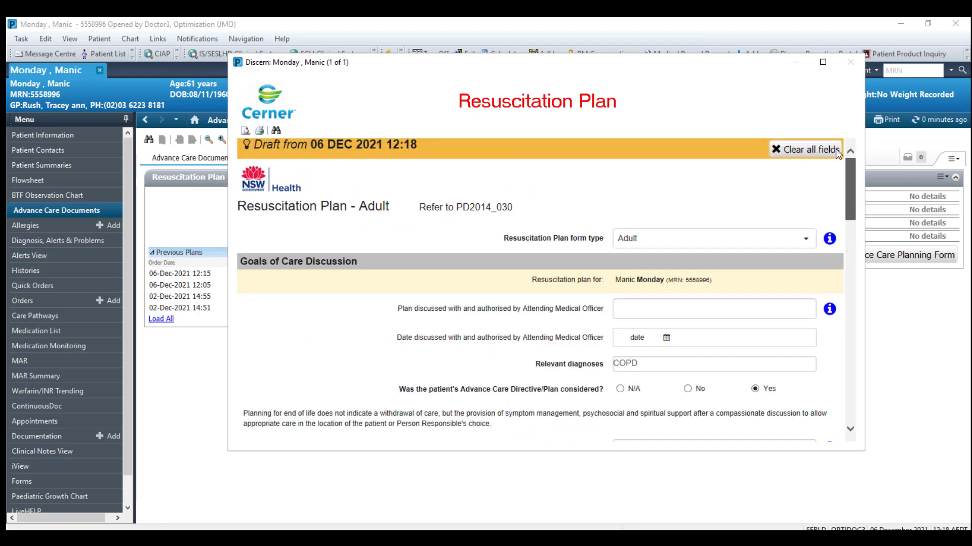
Search by surname and select the authorising Attending Medical Officer.
left_click(641, 311)
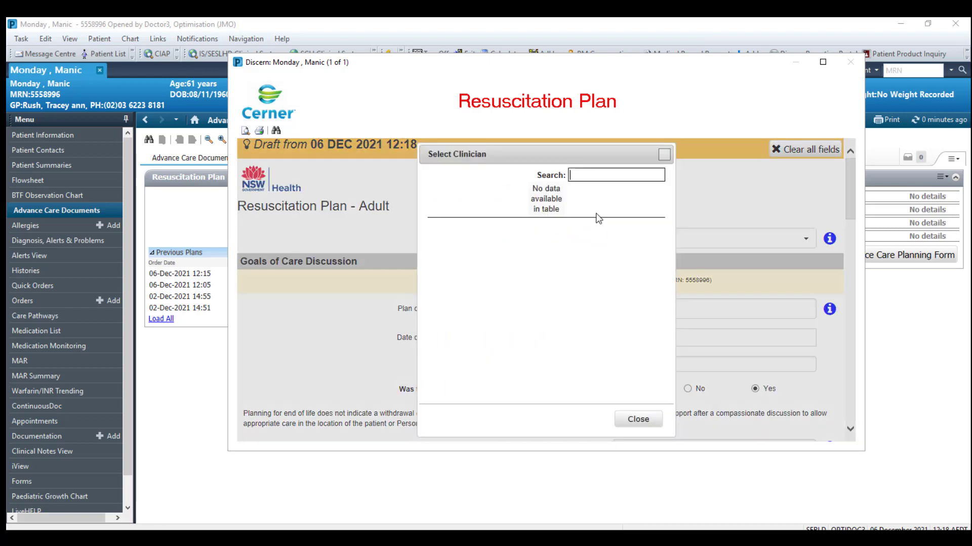
type("smith")
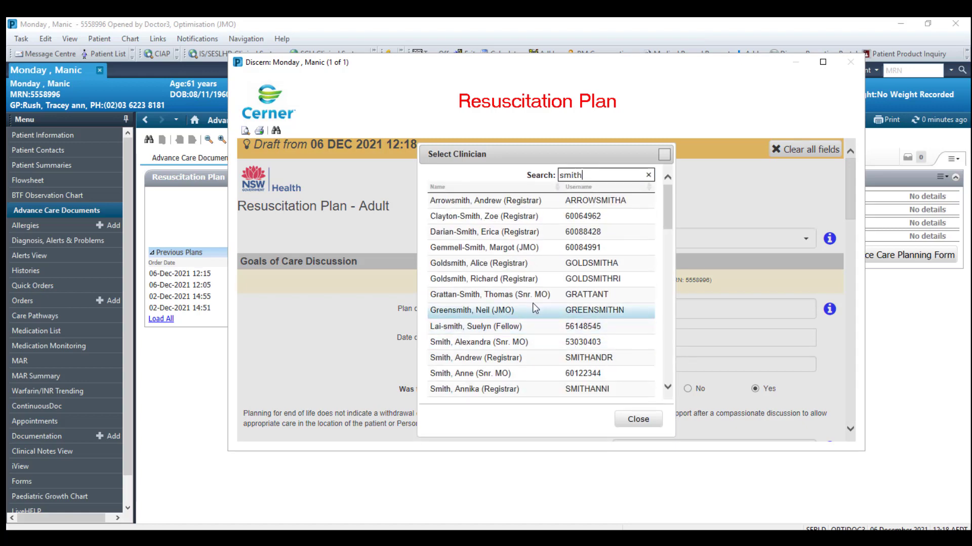
double_click(593, 343)
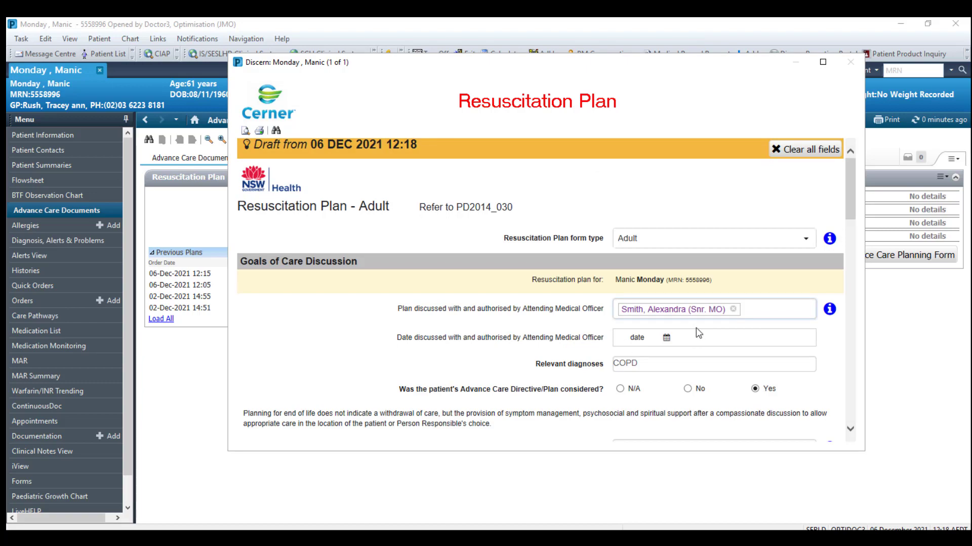
Send the completed resuscitation plan to Orders for Signature.
scroll(709, 393, "down", 10)
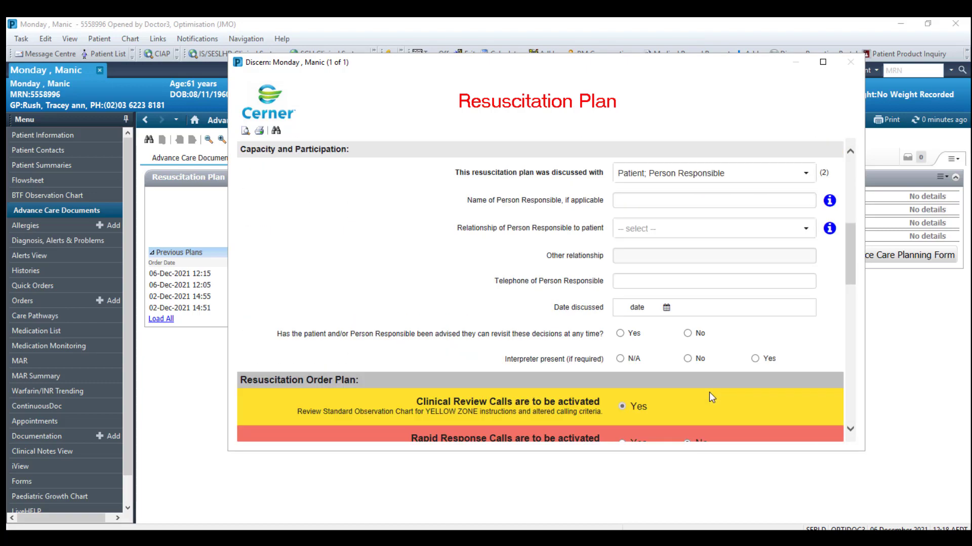
scroll(709, 392, "down", 12)
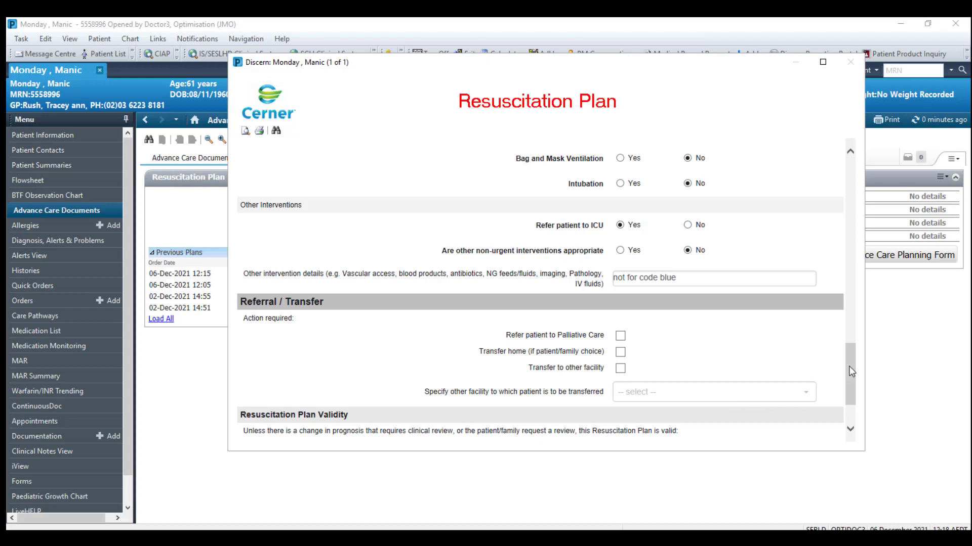
left_click_drag(848, 366, 854, 409)
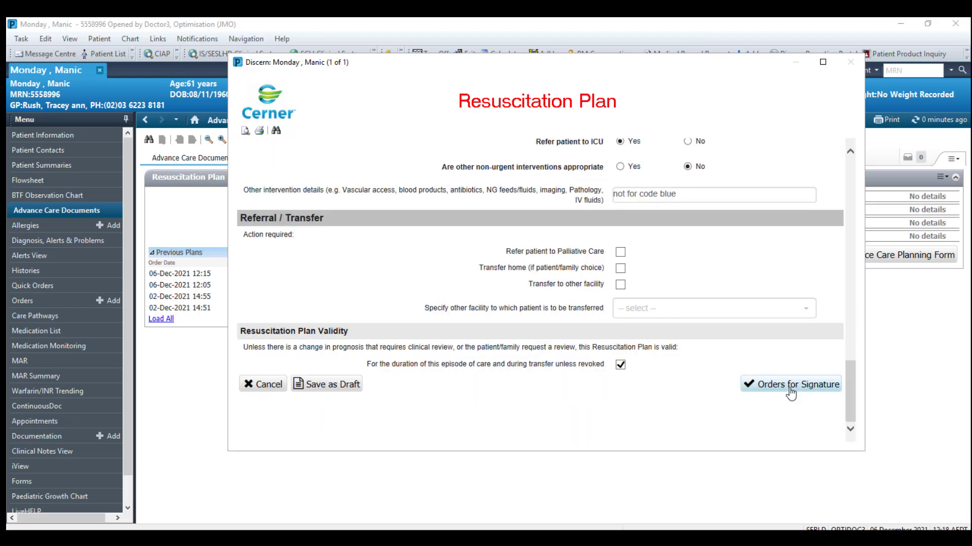
left_click(791, 393)
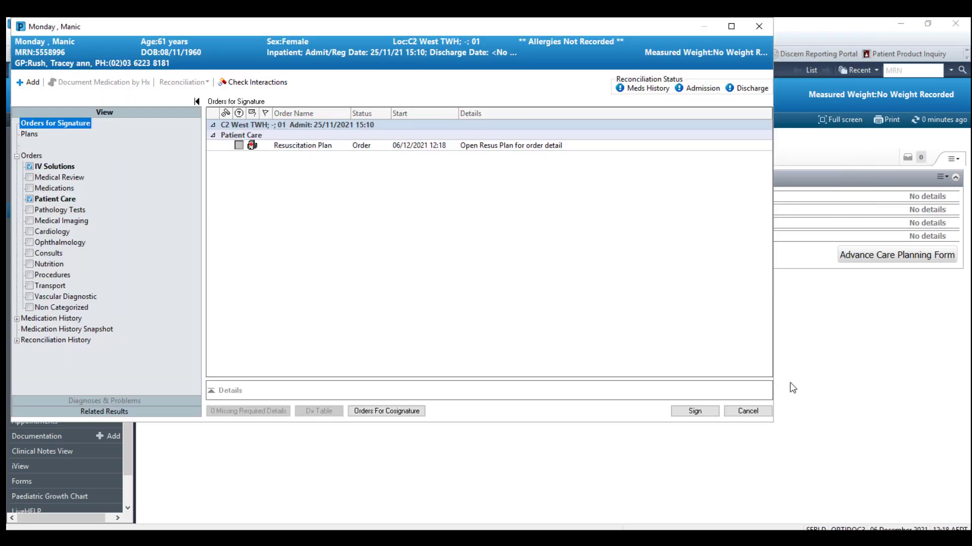
Sign the new resuscitation plan order with your password, refresh, then go to the BTF Observation Chart.
left_click(691, 414)
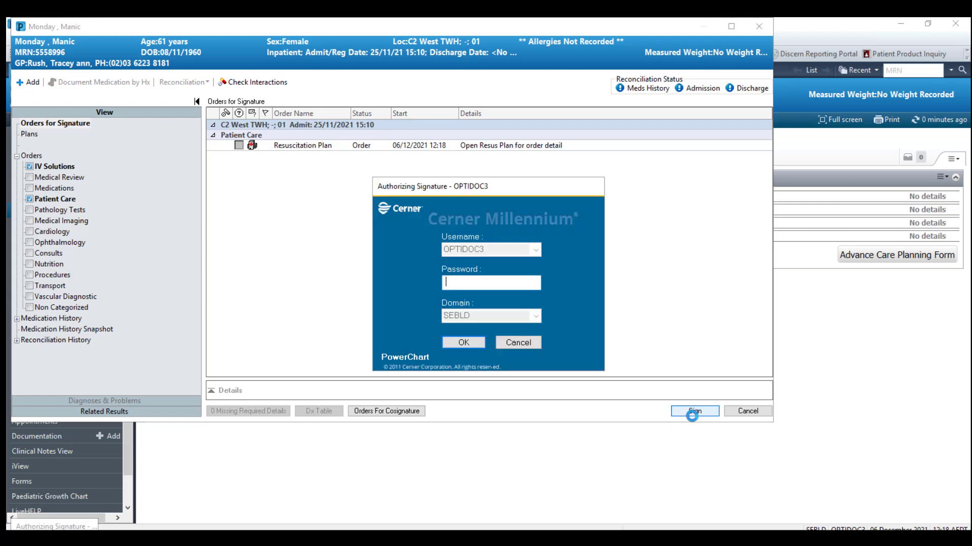
type("•••••••")
left_click(469, 341)
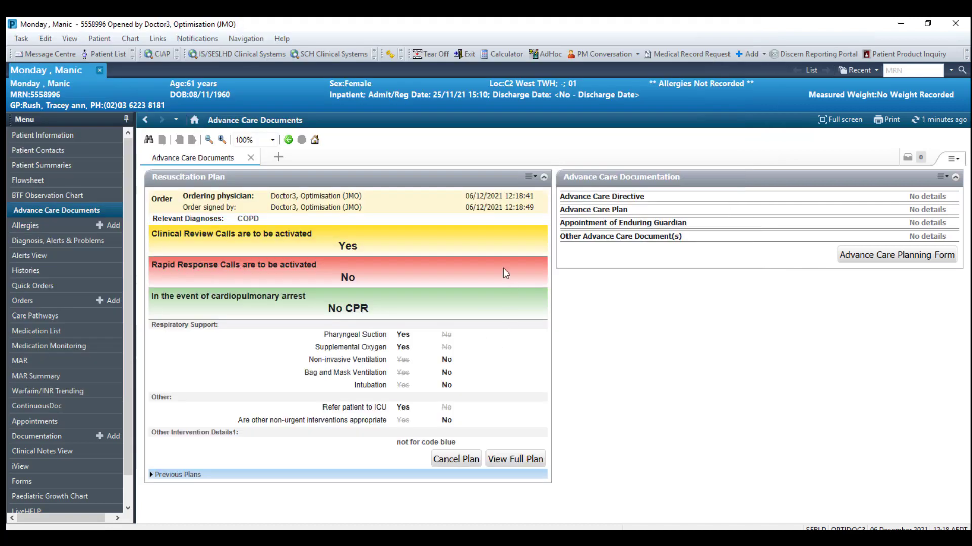
left_click(921, 119)
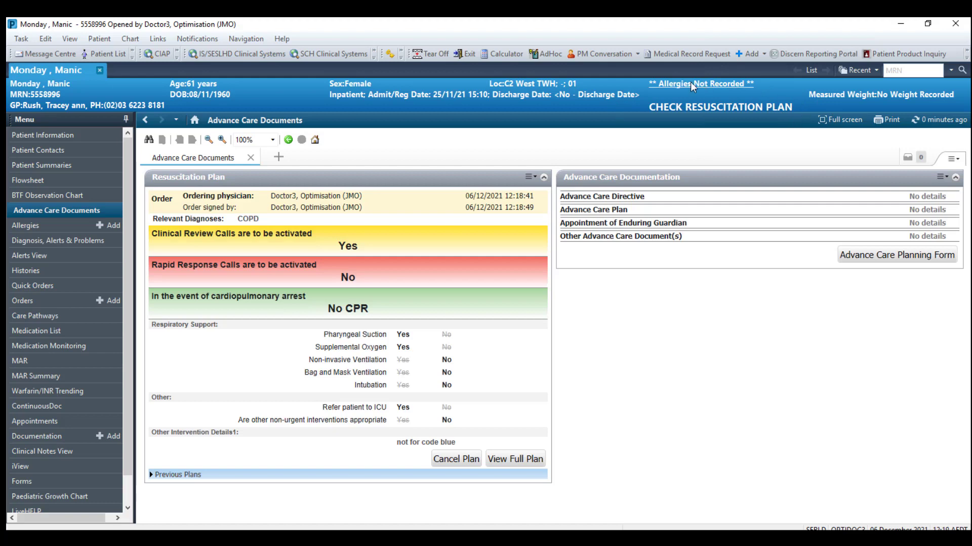
left_click(71, 197)
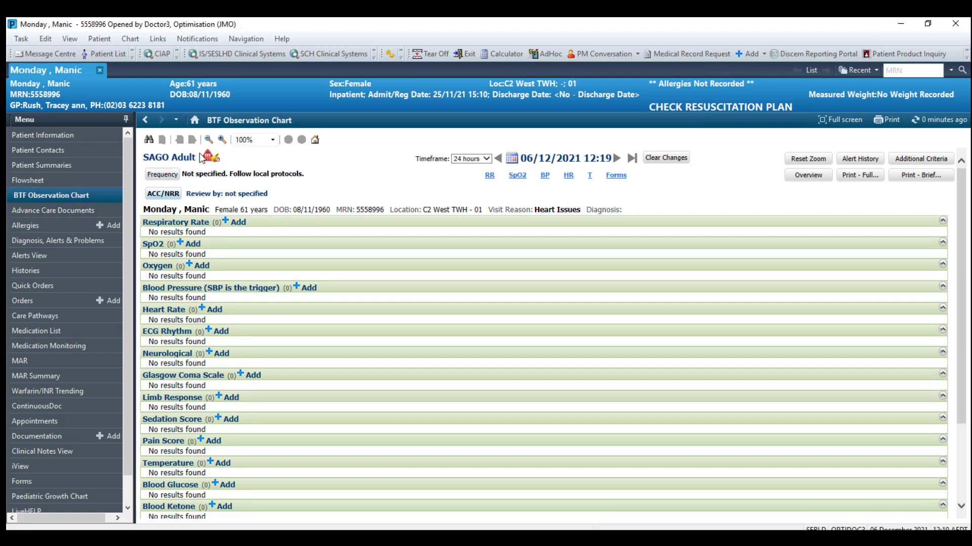
Review the locked ACC/NRR calling criteria, close without changes, and return to Advance Care Documents.
mouse_move(212, 161)
left_click(164, 194)
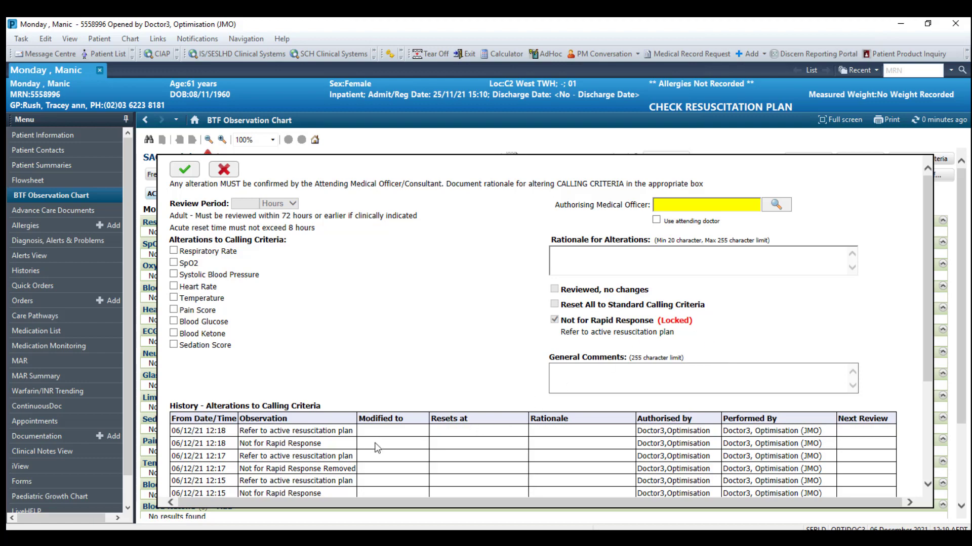
scroll(378, 445, "down", 3)
scroll(760, 403, "up", 3)
left_click(223, 170)
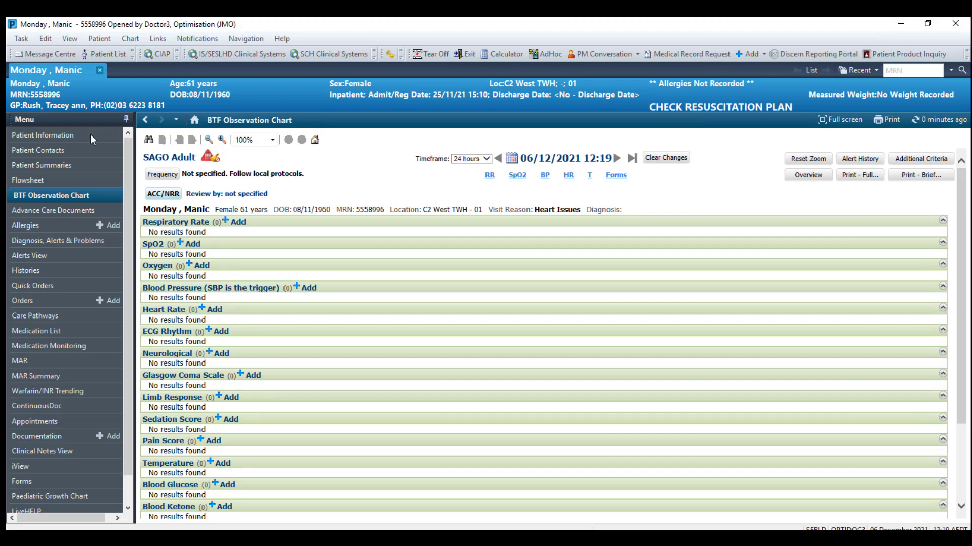
left_click(81, 207)
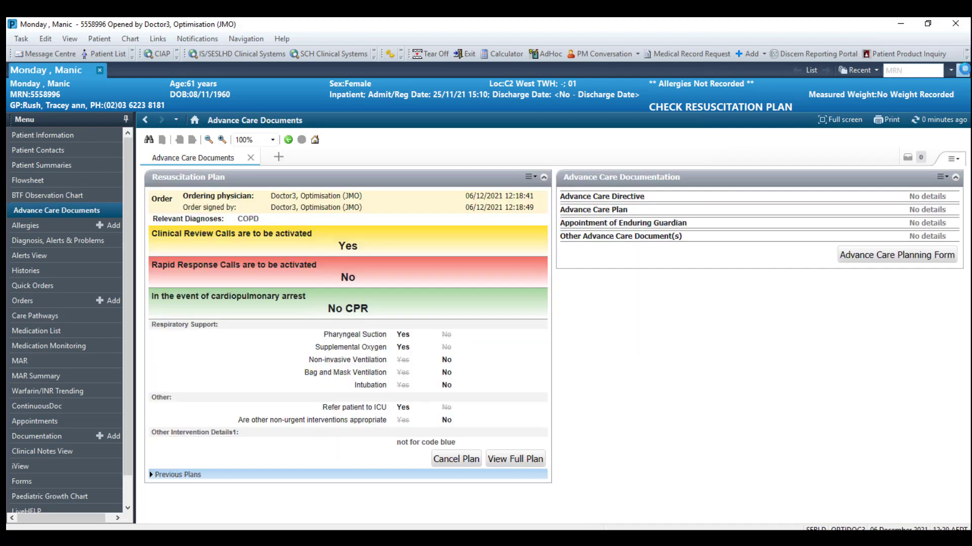
Search for another patient by MRN and open their chart.
left_click(964, 70)
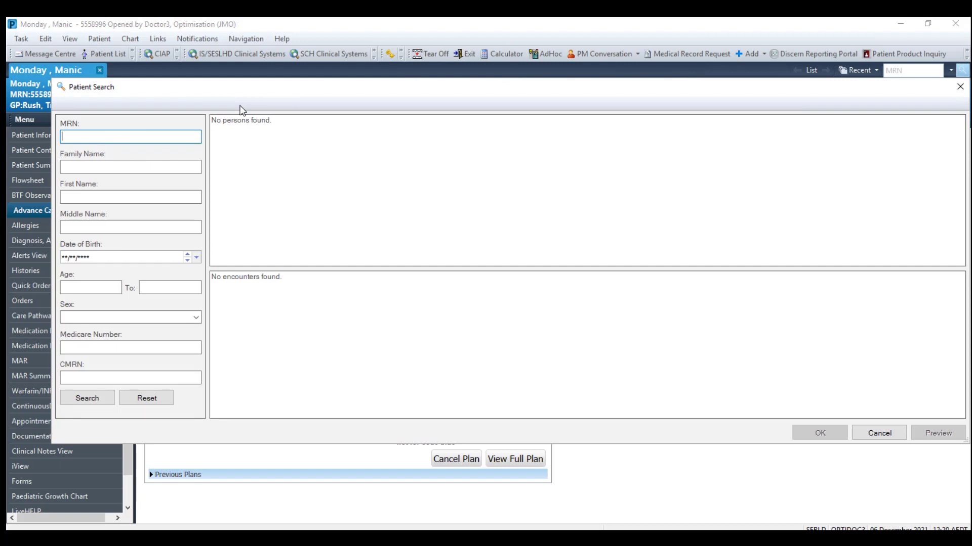
left_click(109, 403)
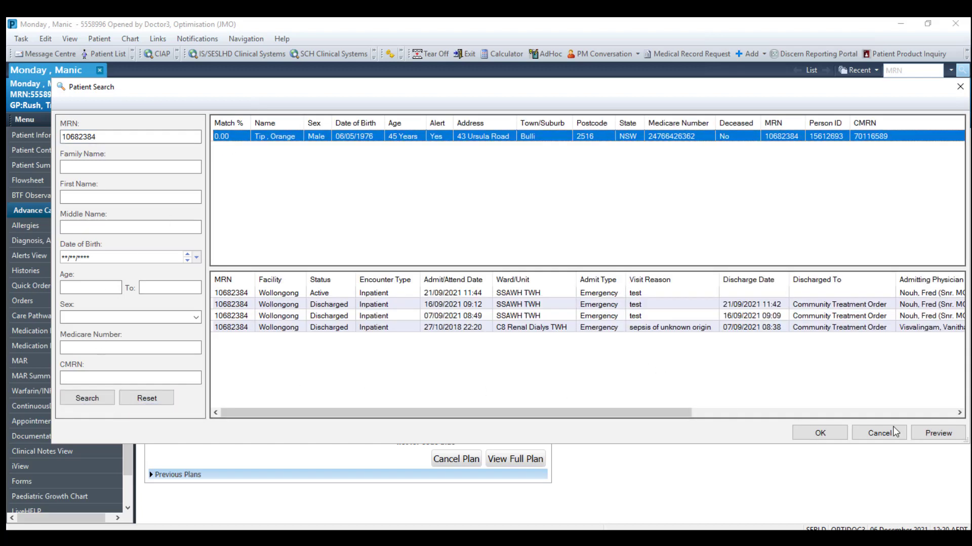
left_click(819, 434)
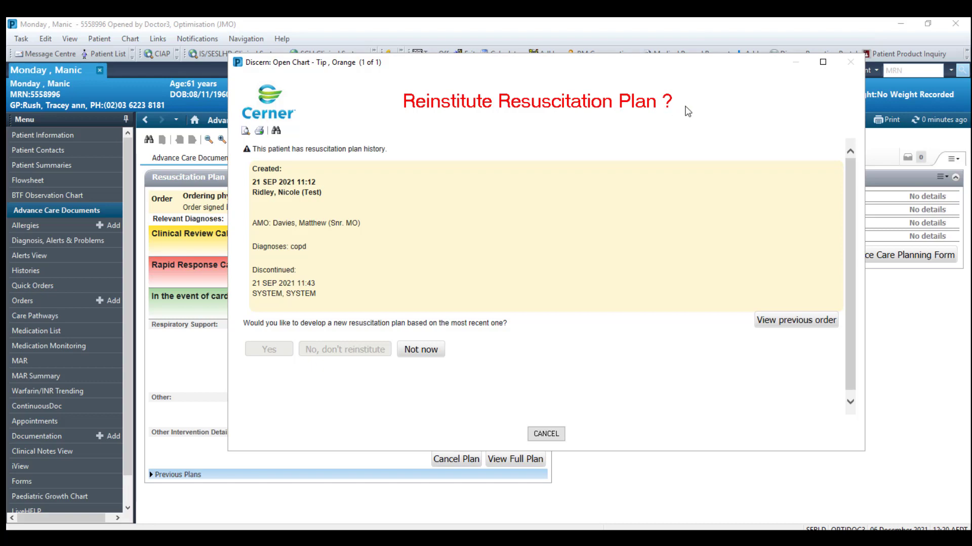
left_click(803, 324)
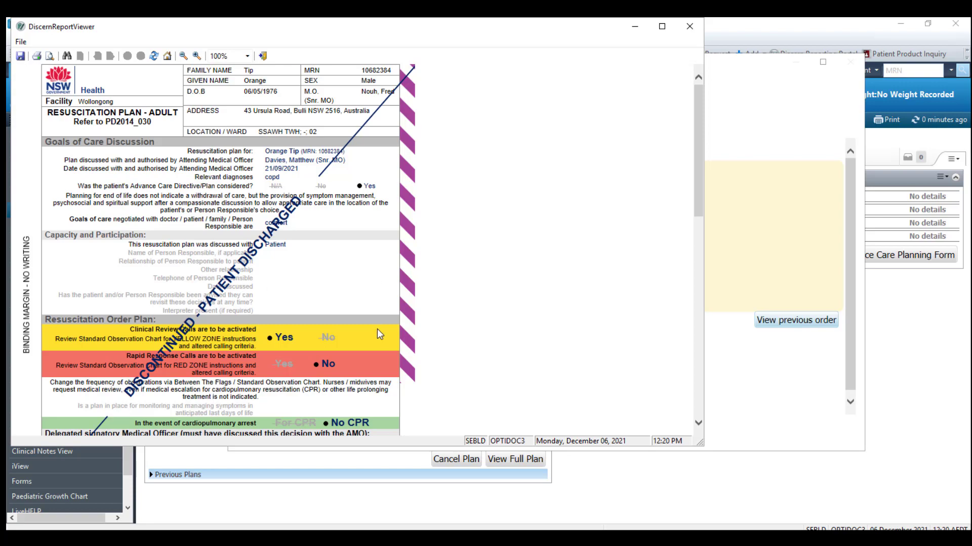
scroll(381, 334, "down", 3)
scroll(389, 338, "down", 3)
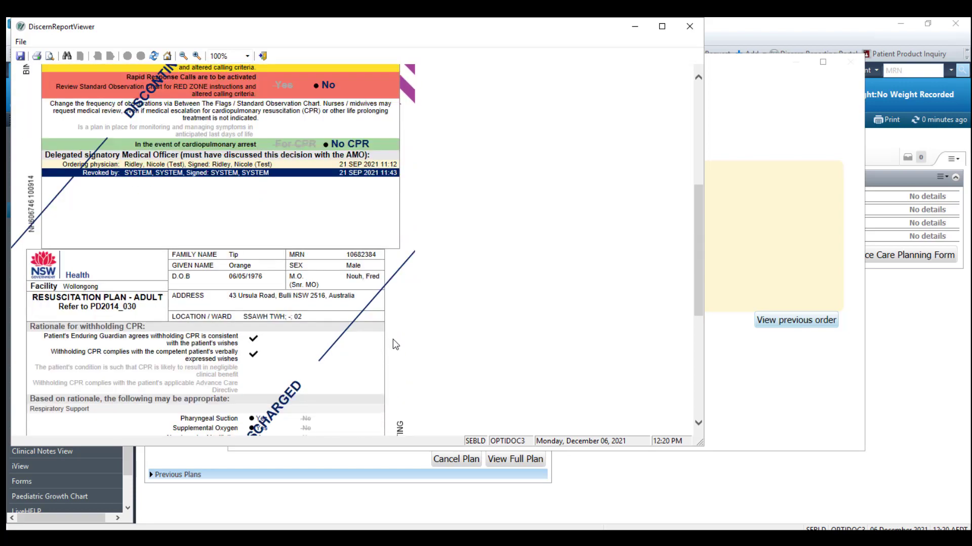
scroll(393, 341, "down", 2)
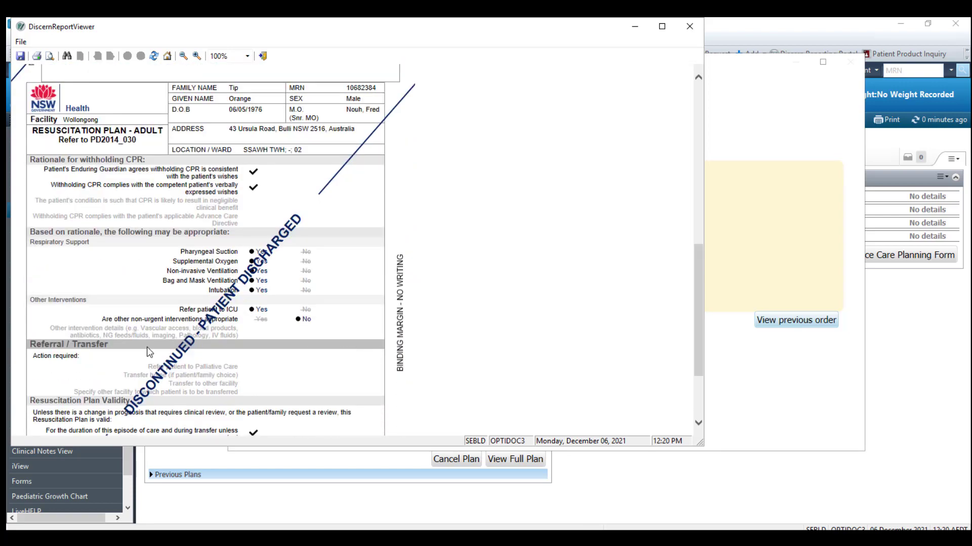
scroll(329, 349, "down", 2)
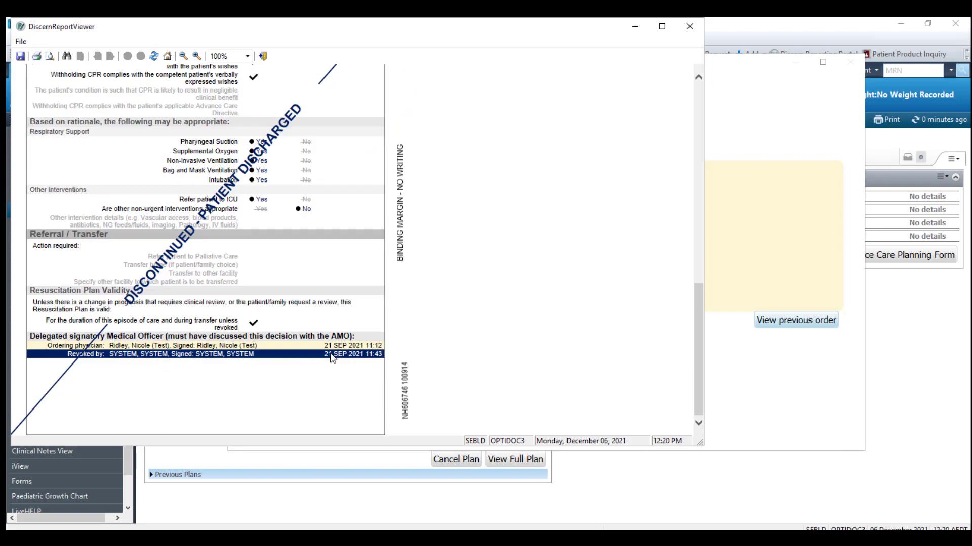
scroll(332, 359, "up", 12)
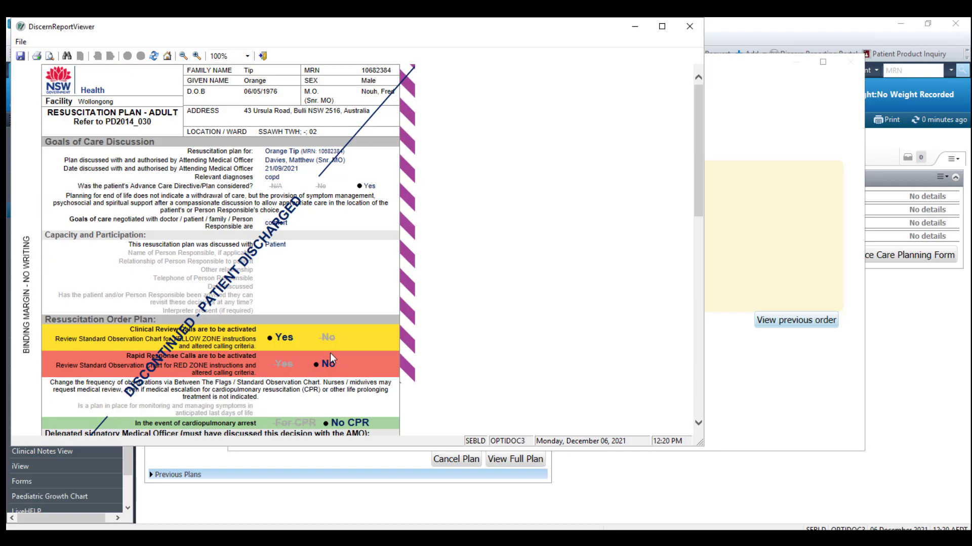
left_click(689, 26)
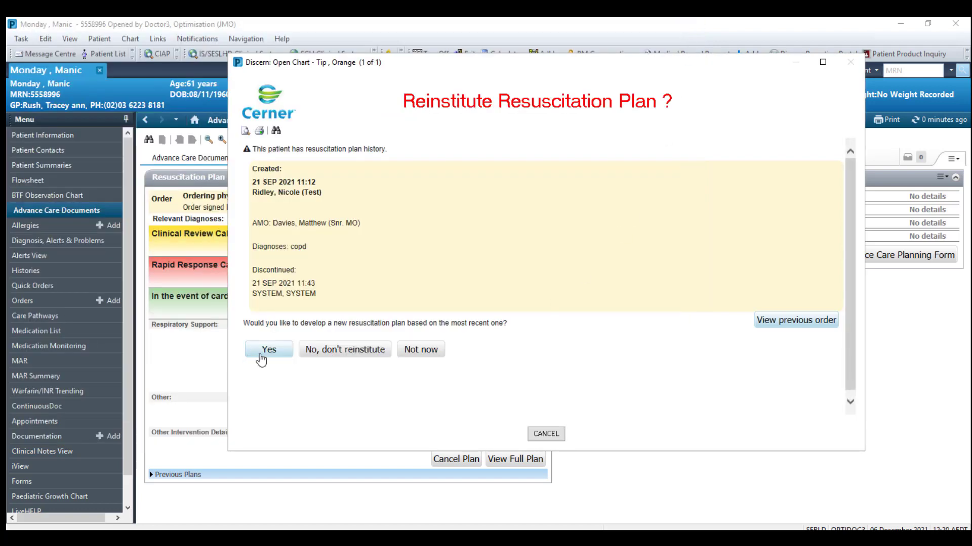